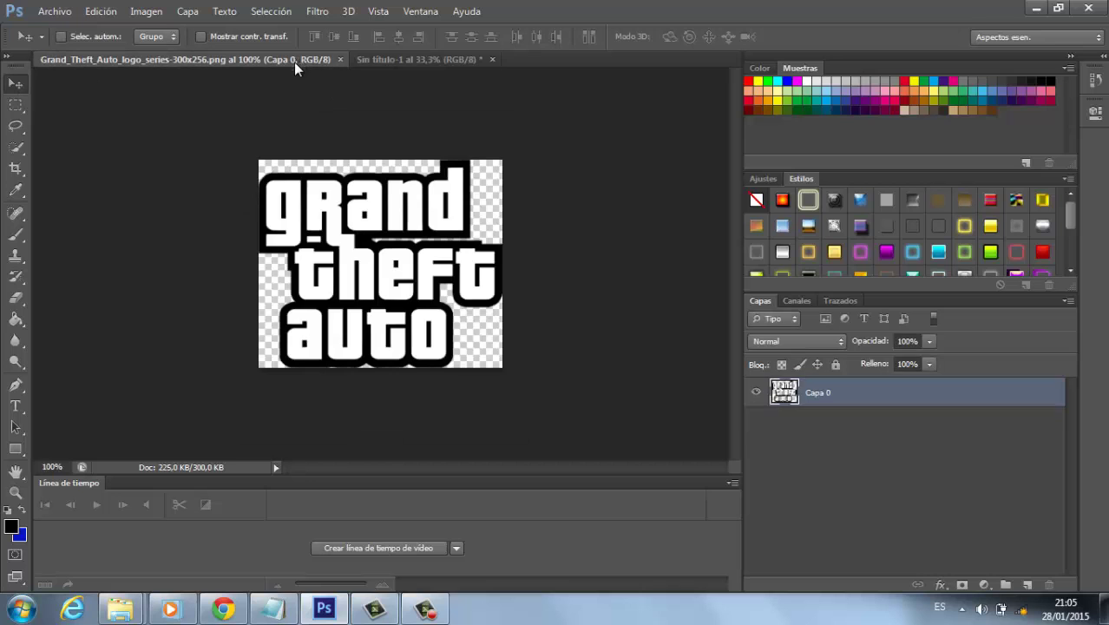
Step: Drag the GTA logo into Sin título-1 and scale it to about 246% near the top
left_click_drag(332, 243, 389, 157)
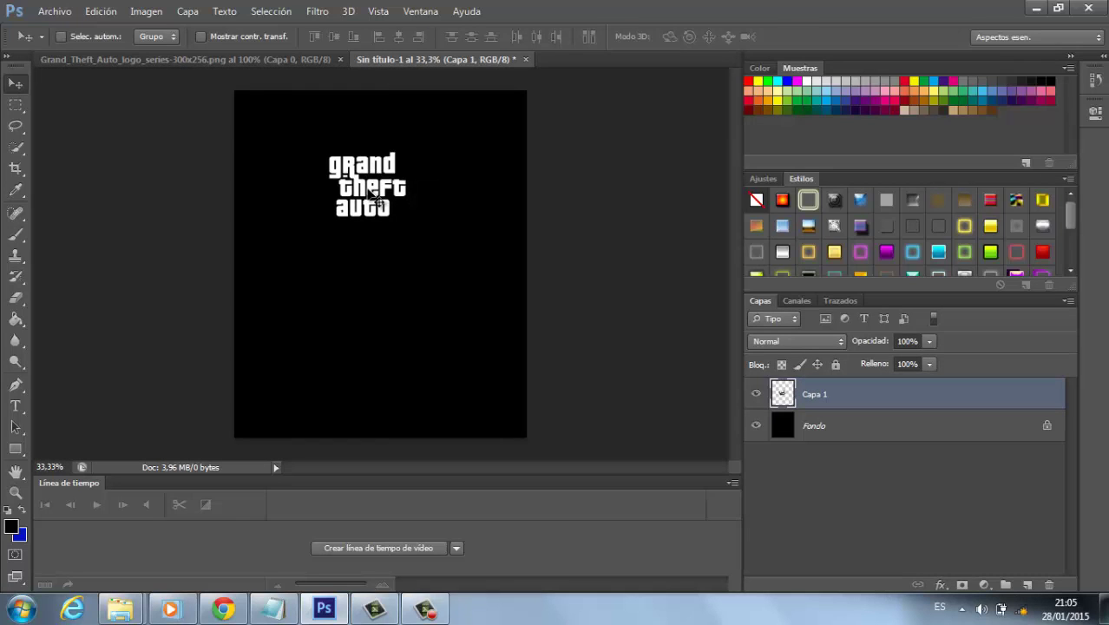
key("ctrl+t")
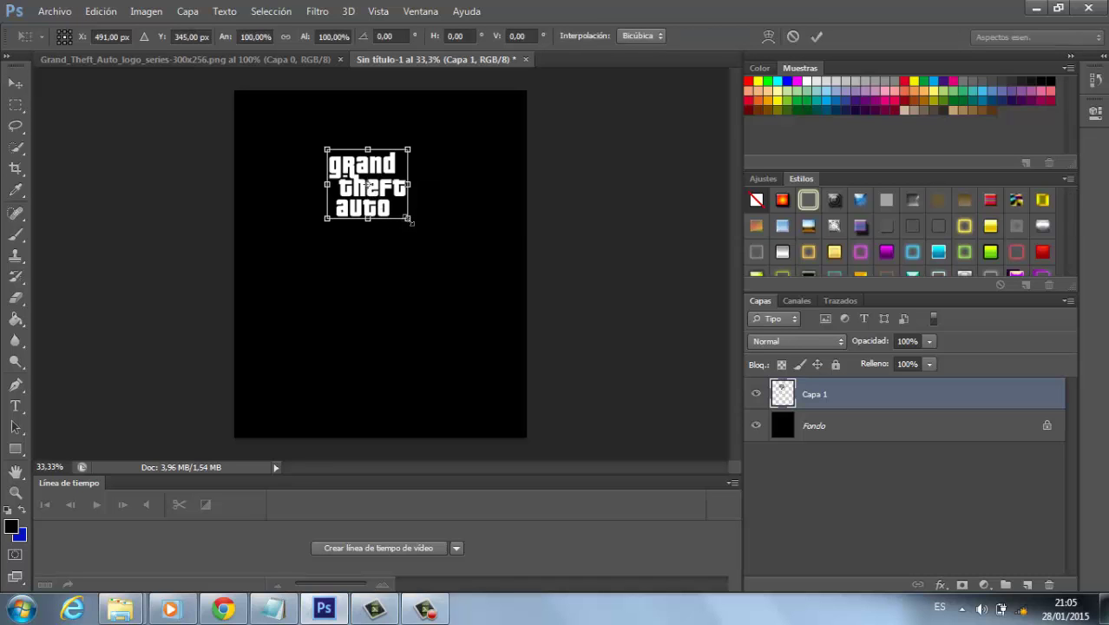
left_click_drag(409, 220, 528, 325)
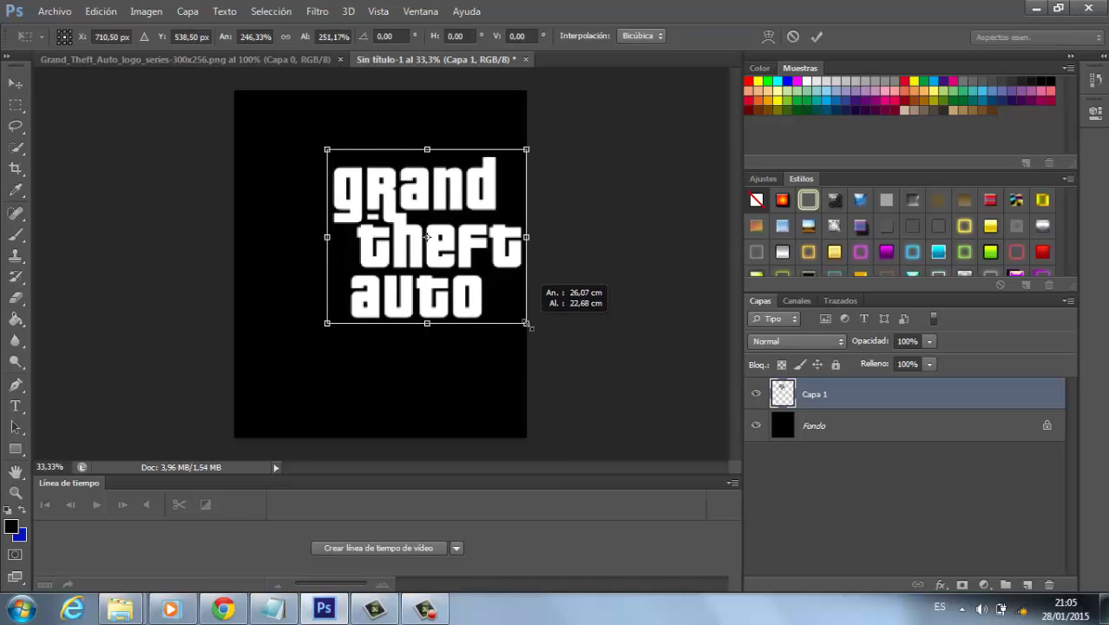
left_click_drag(479, 264, 439, 231)
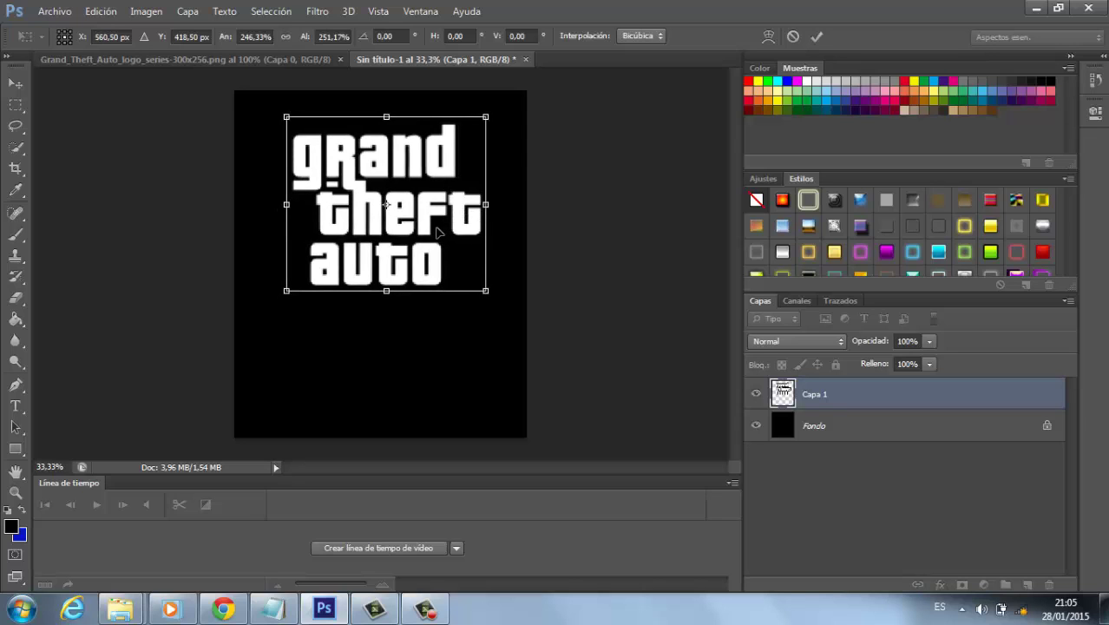
left_click(813, 37)
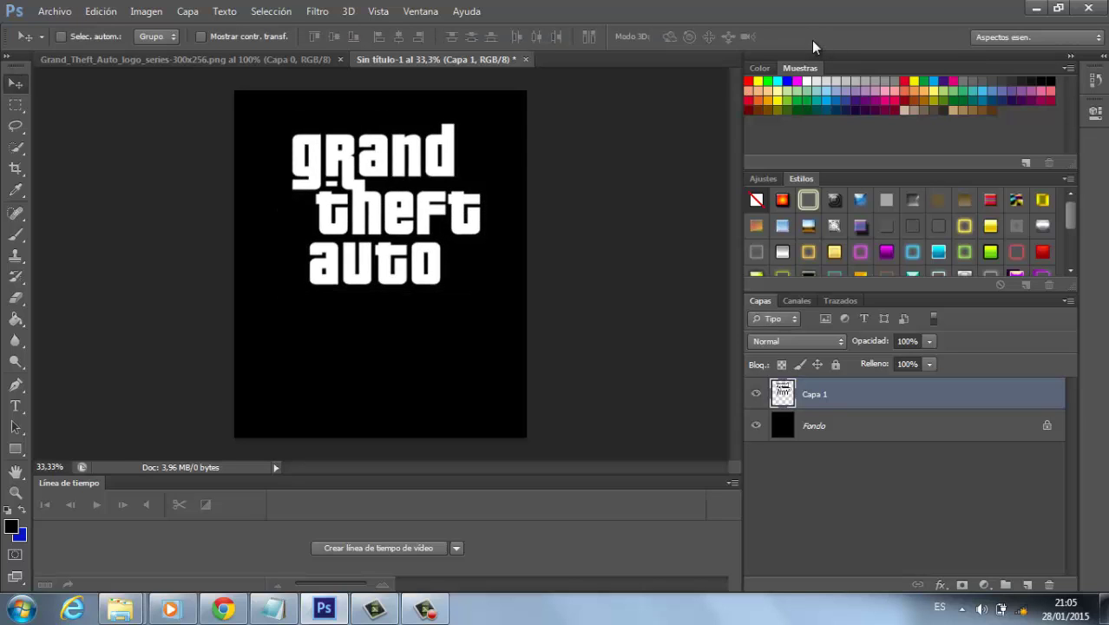
Step: Type 'THE BALLAD OF' at 72 pt on a new text layer below the logo
left_click(15, 406)
left_click(299, 353)
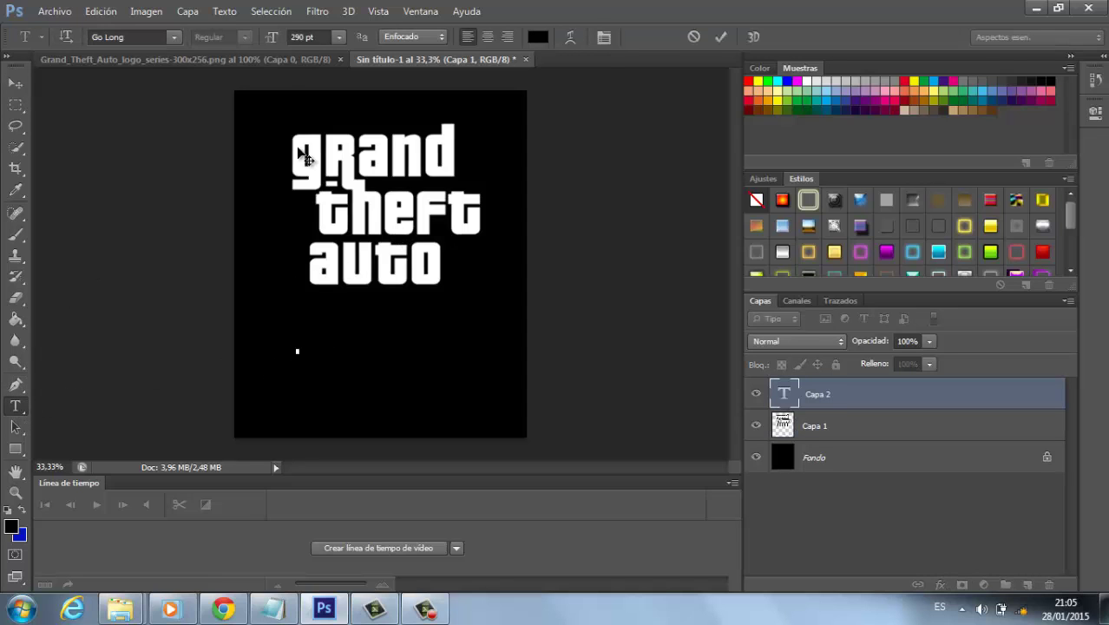
left_click(337, 42)
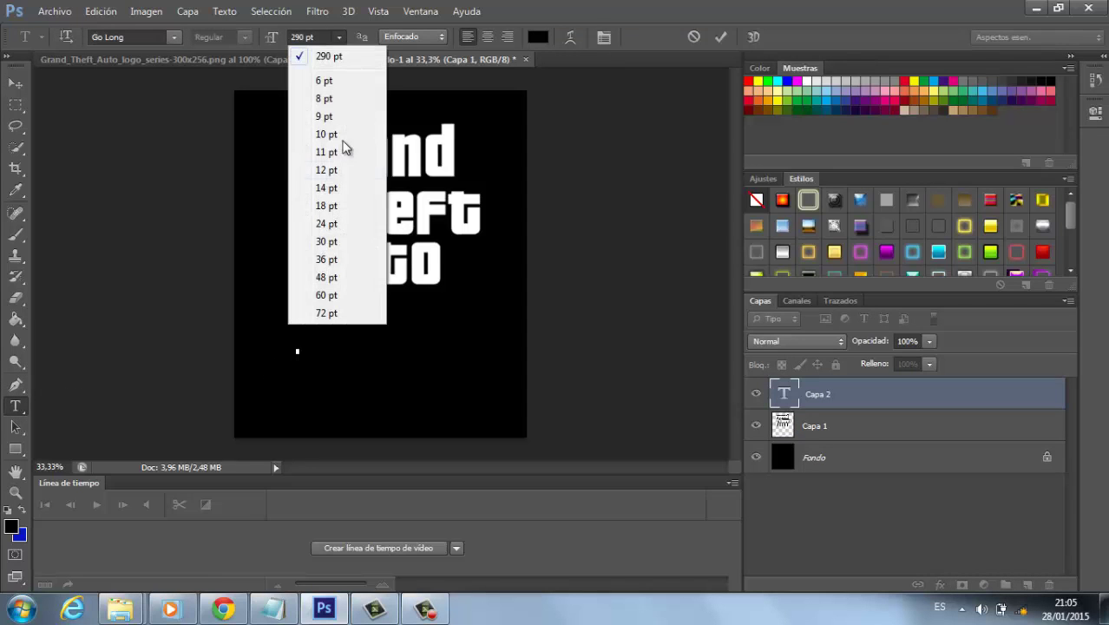
left_click(327, 312)
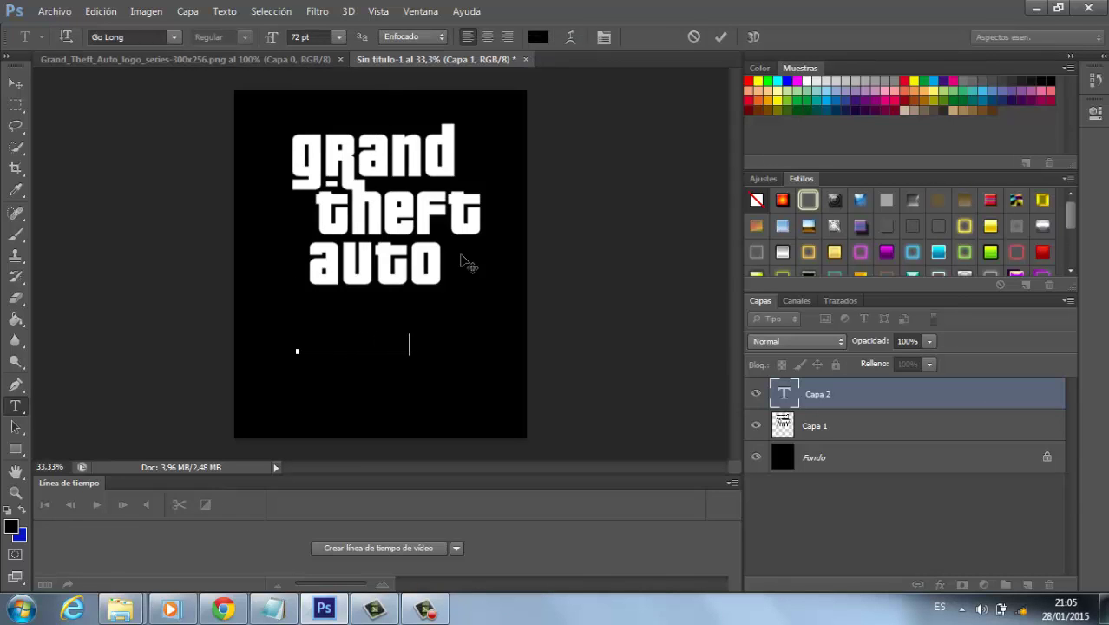
left_click(806, 392)
right_click(831, 394)
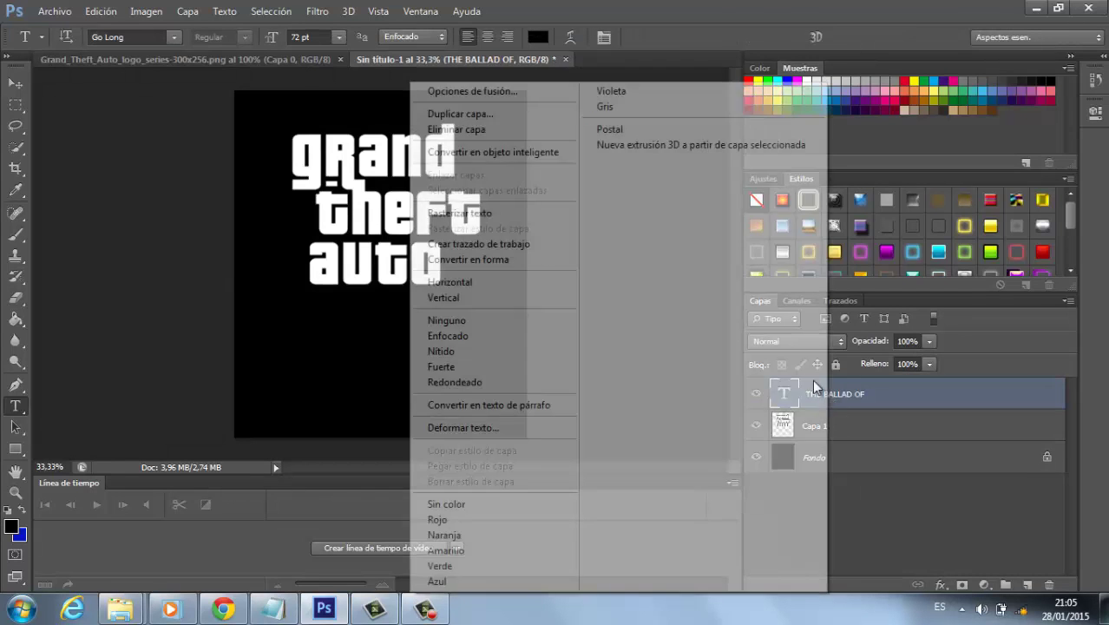
Step: Add a white Trazo stroke positioned Interior to the THE BALLAD OF text layer
left_click(485, 98)
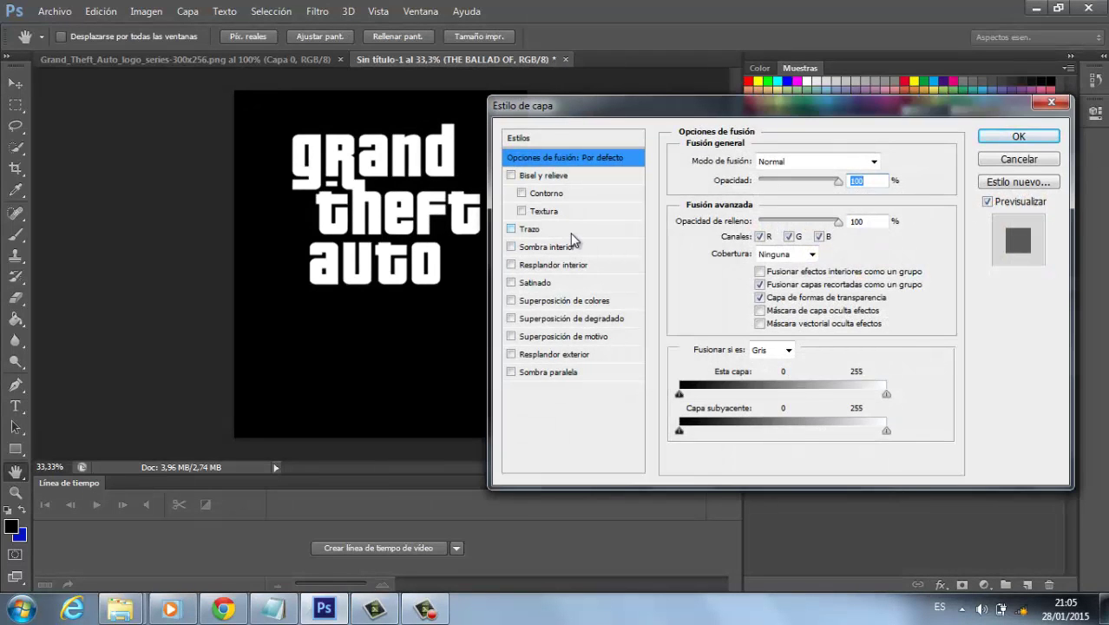
left_click(572, 233)
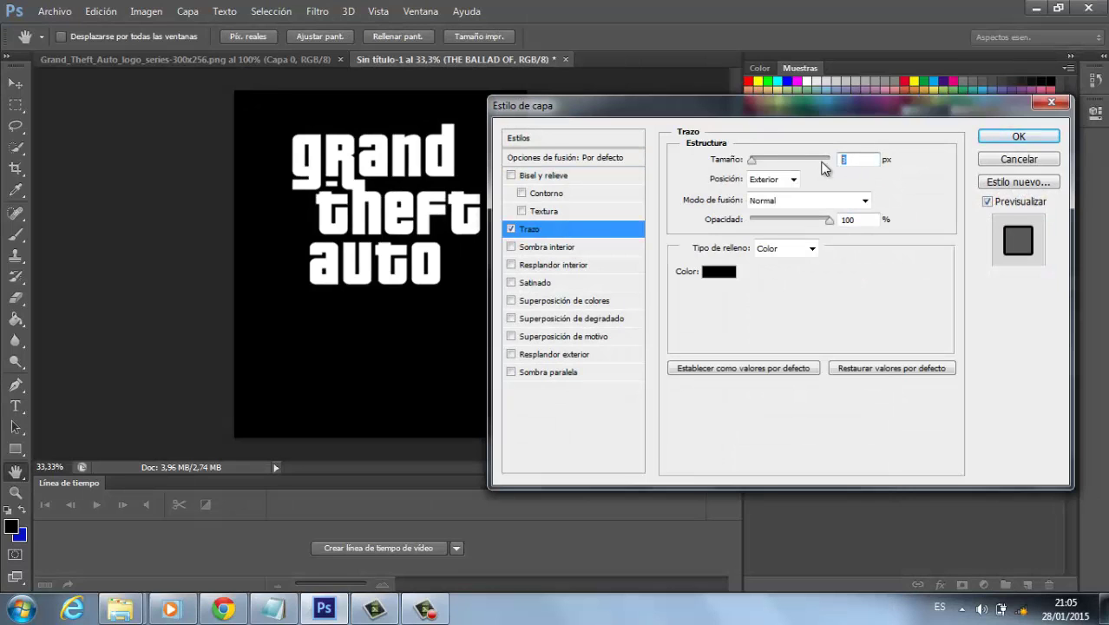
left_click(772, 180)
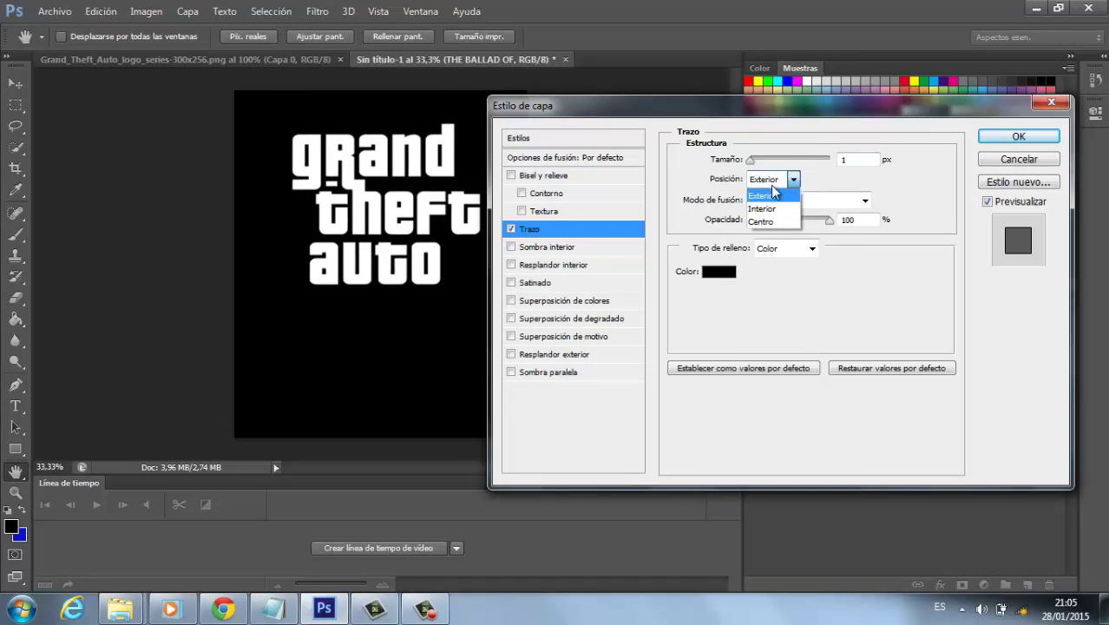
left_click(775, 211)
left_click(726, 274)
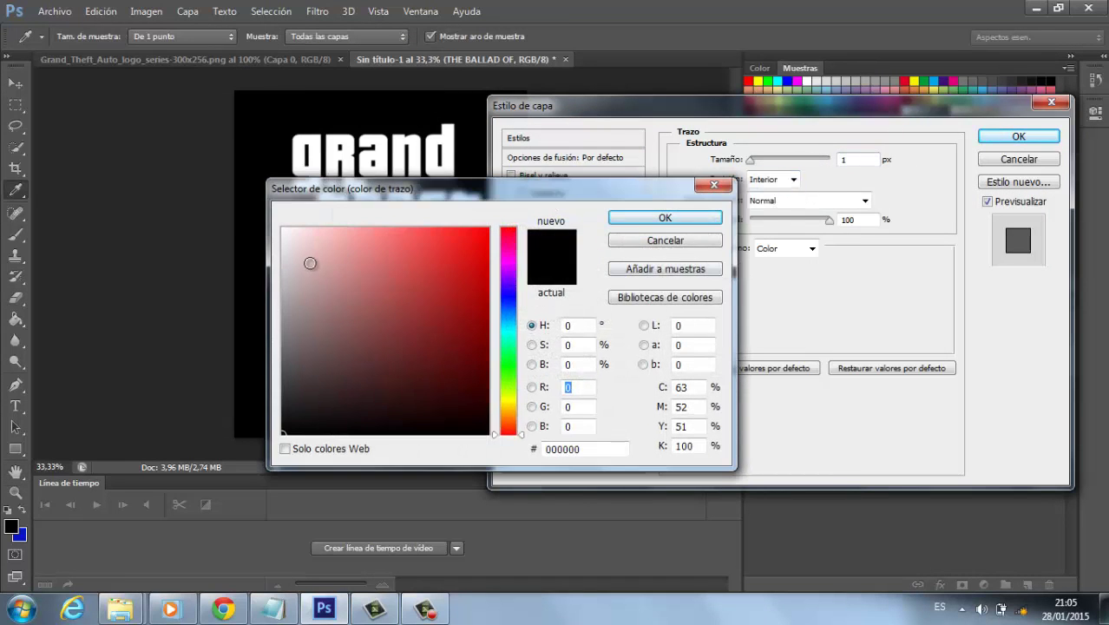
left_click_drag(310, 258, 259, 204)
left_click(651, 218)
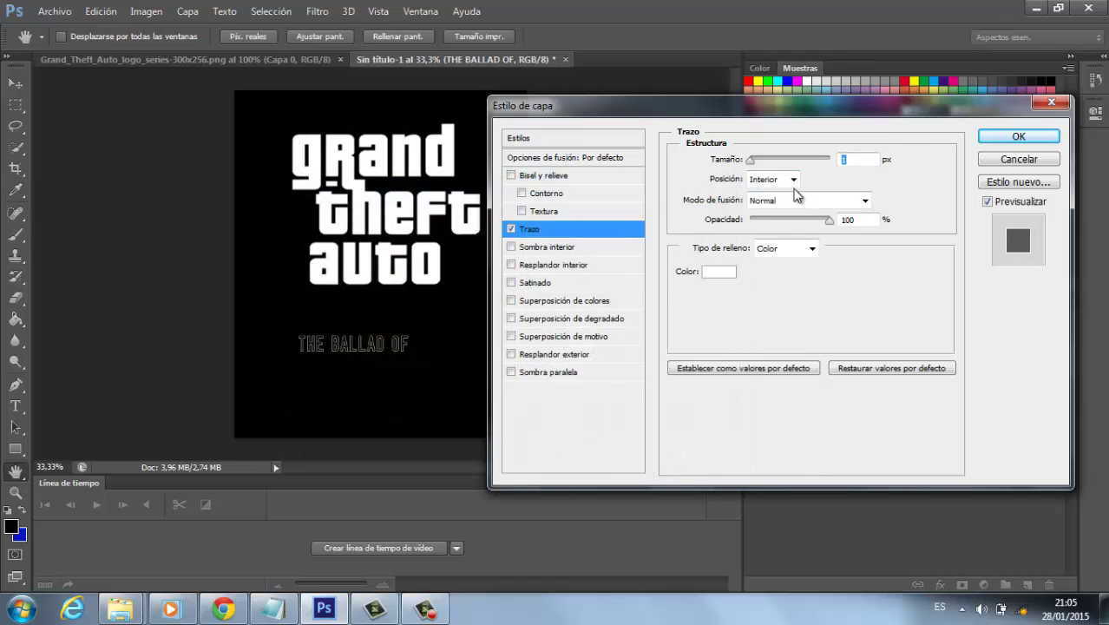
left_click(1005, 141)
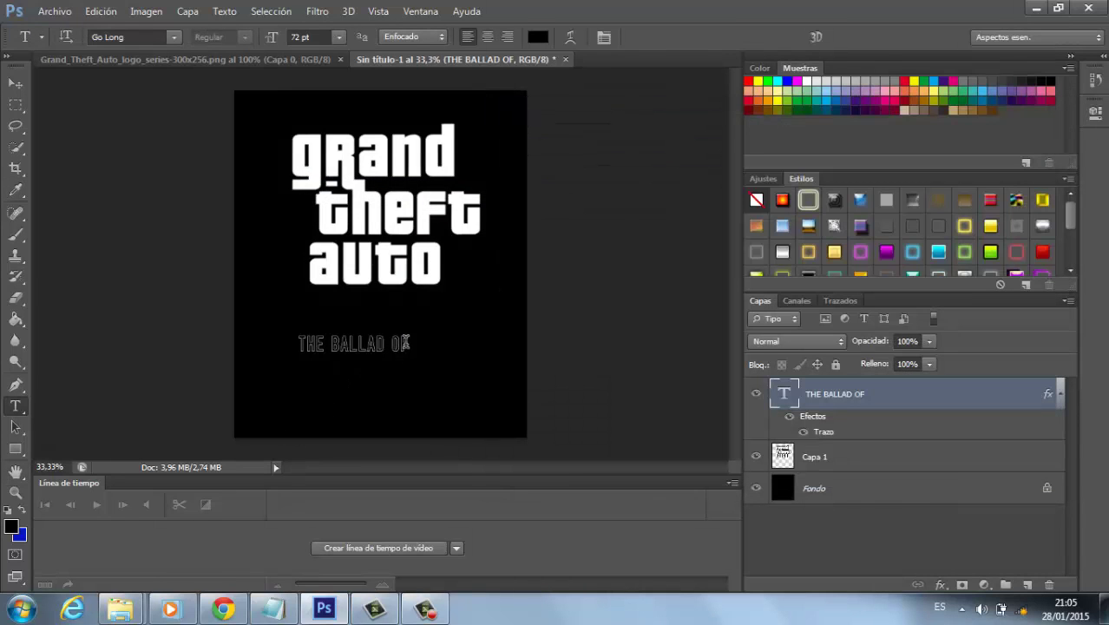
Step: Resize THE BALLAD OF to 120 pt and move it up beneath the word auto
left_click_drag(406, 344, 286, 347)
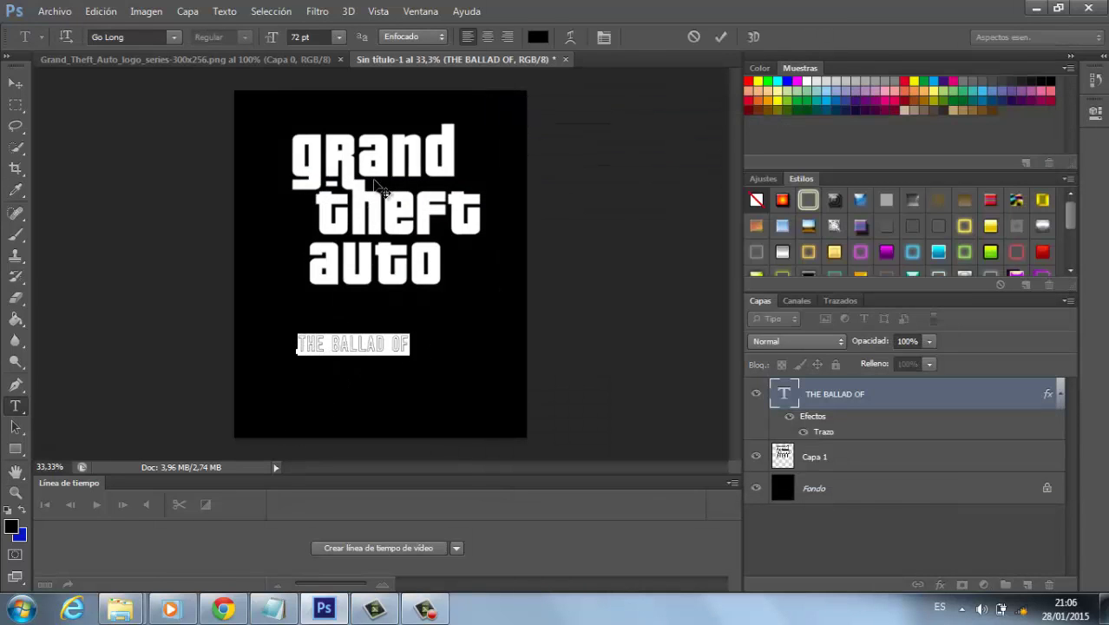
left_click(299, 37)
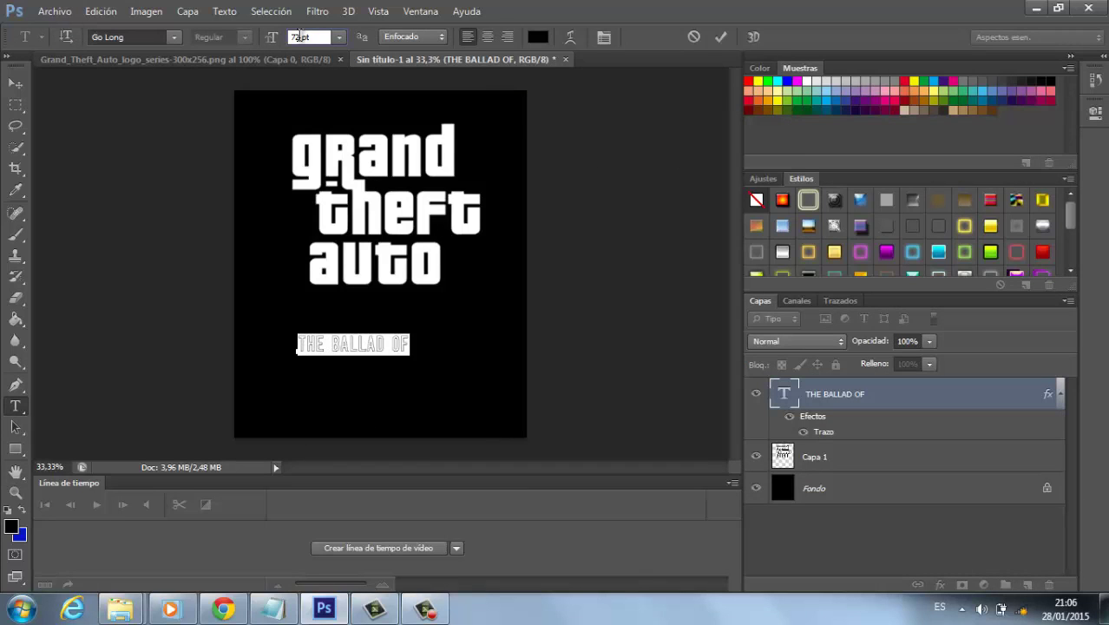
type("8")
key("Return")
type("0")
key("Return")
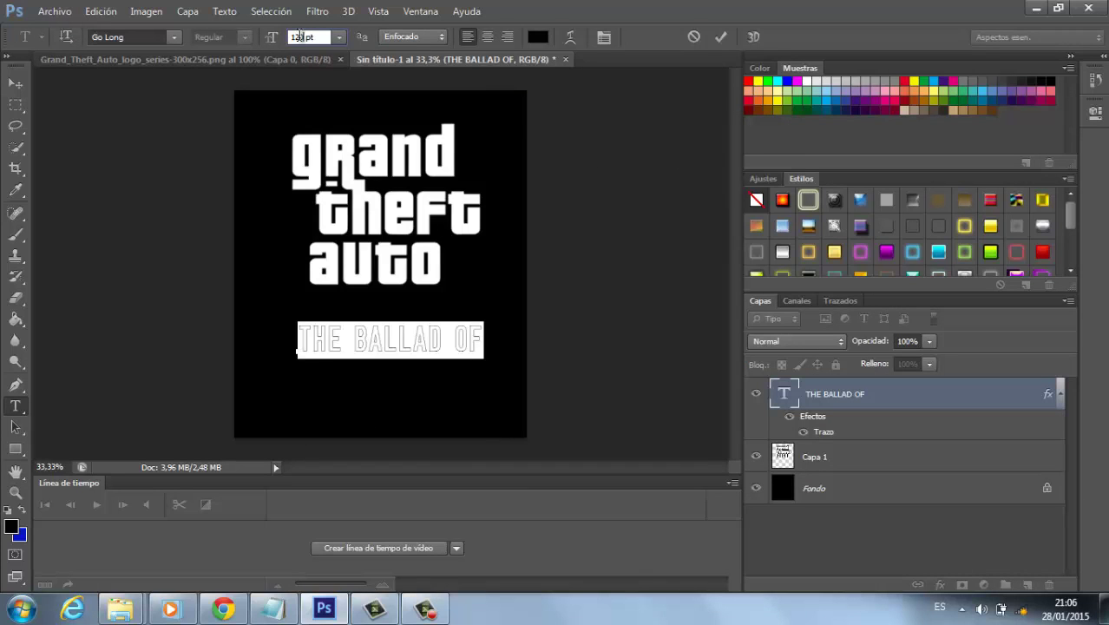
left_click_drag(379, 318, 373, 282)
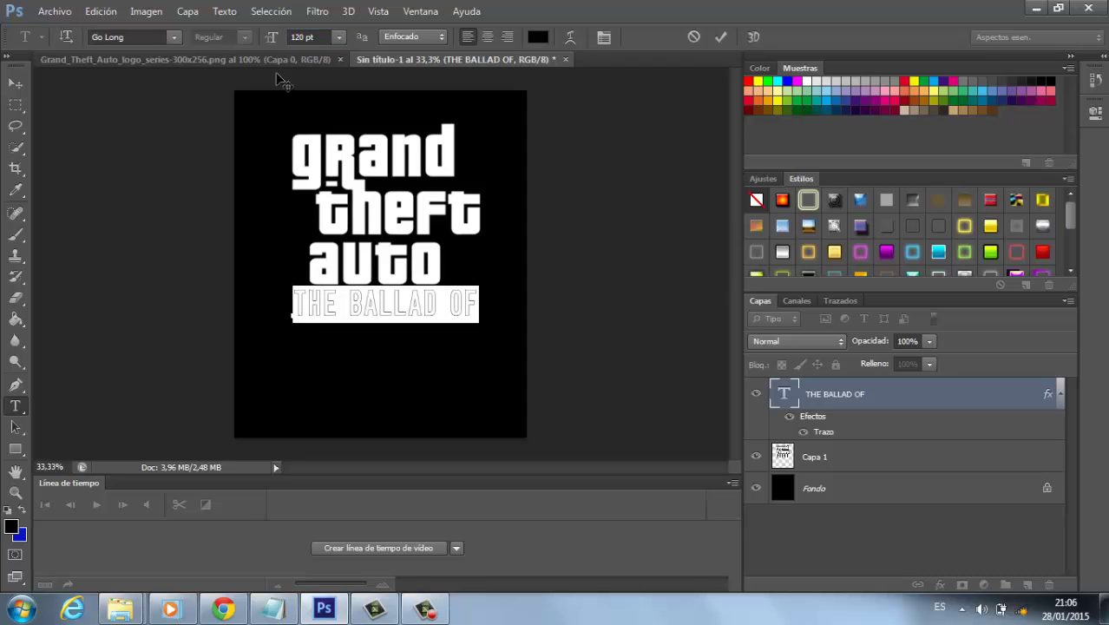
Step: Increase THE BALLAD OF to 130 pt and shift it slightly left
left_click(302, 36)
type("1")
key("Return")
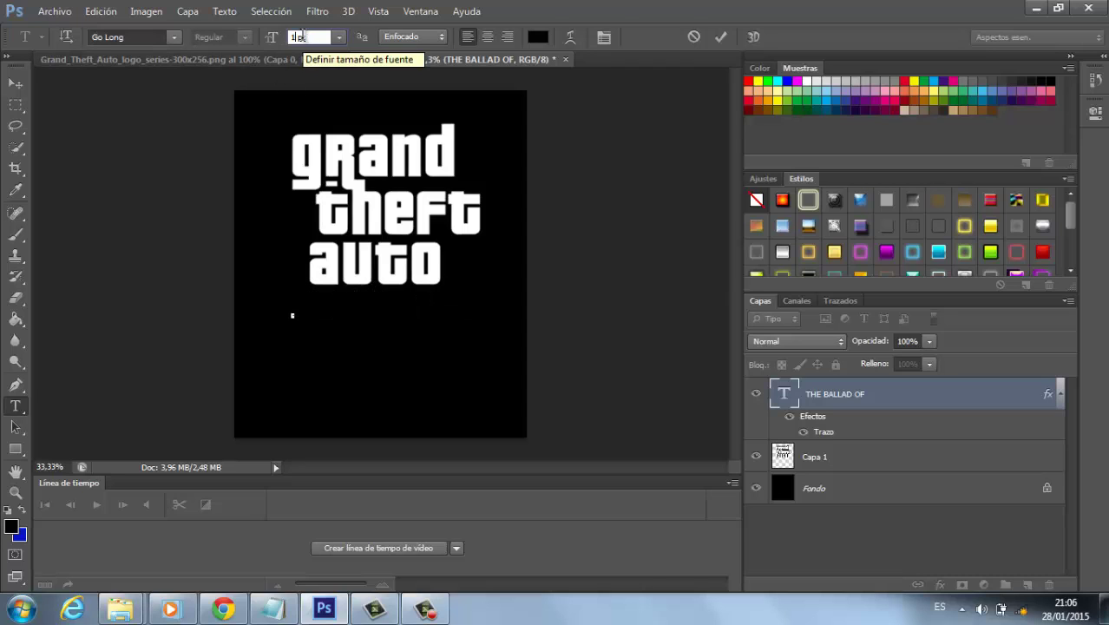
type("0")
key("Return")
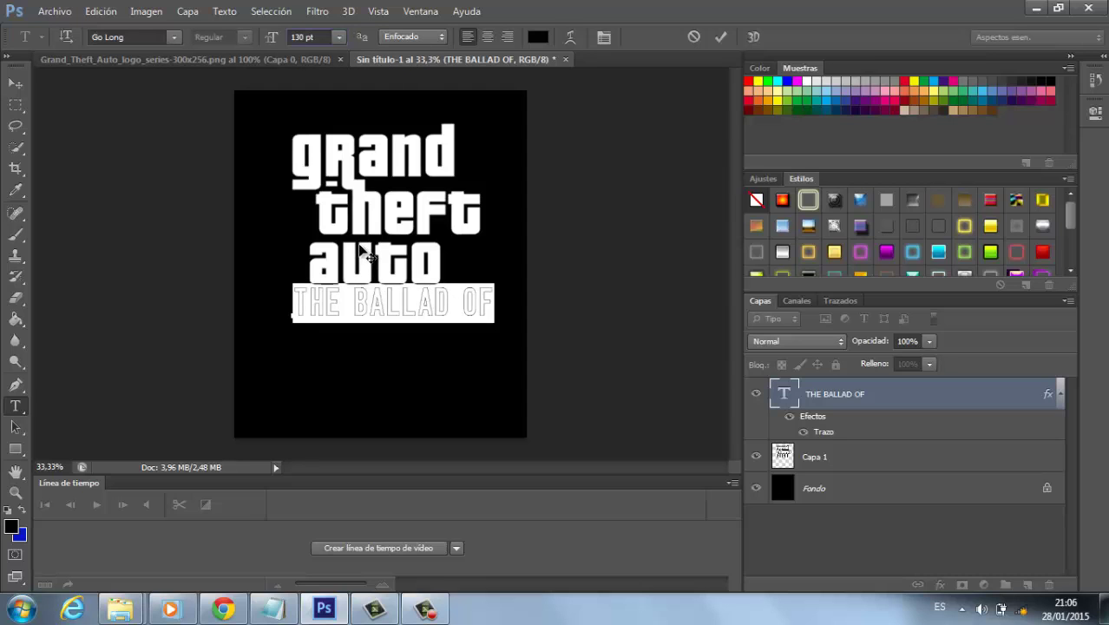
left_click_drag(362, 253, 349, 249)
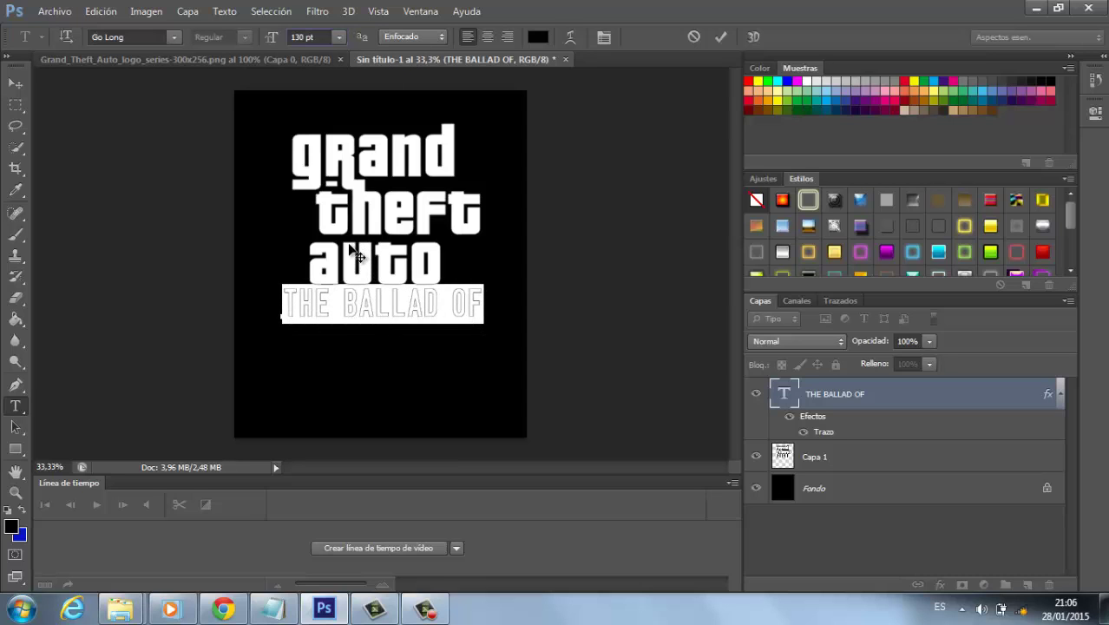
Step: Switch to the Move tool and nudge the title into place with arrow keys
left_click(472, 311)
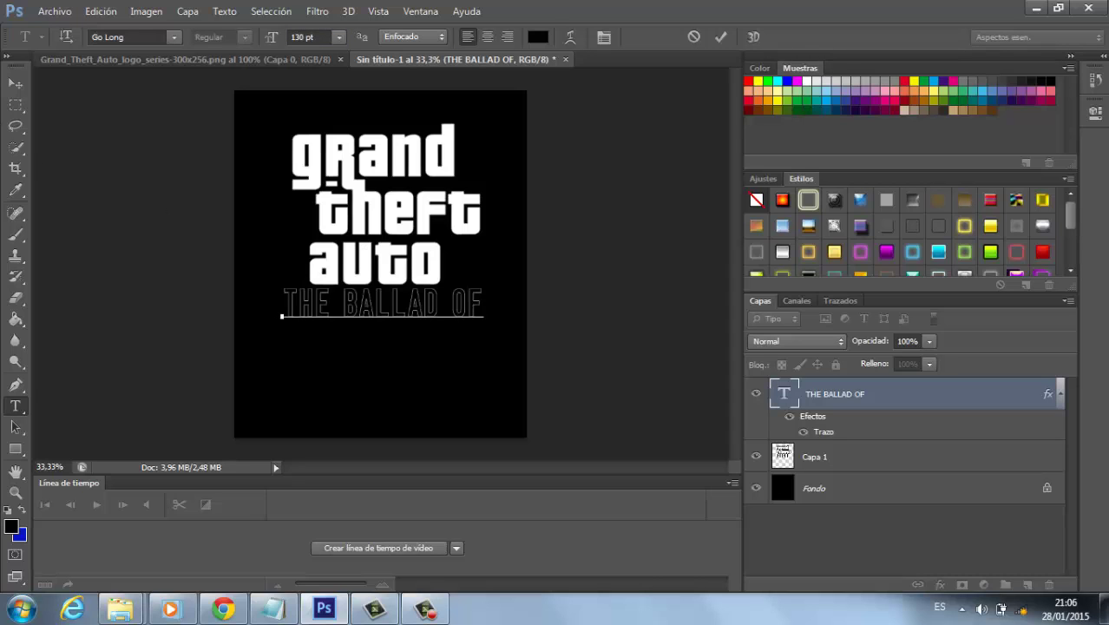
left_click(15, 92)
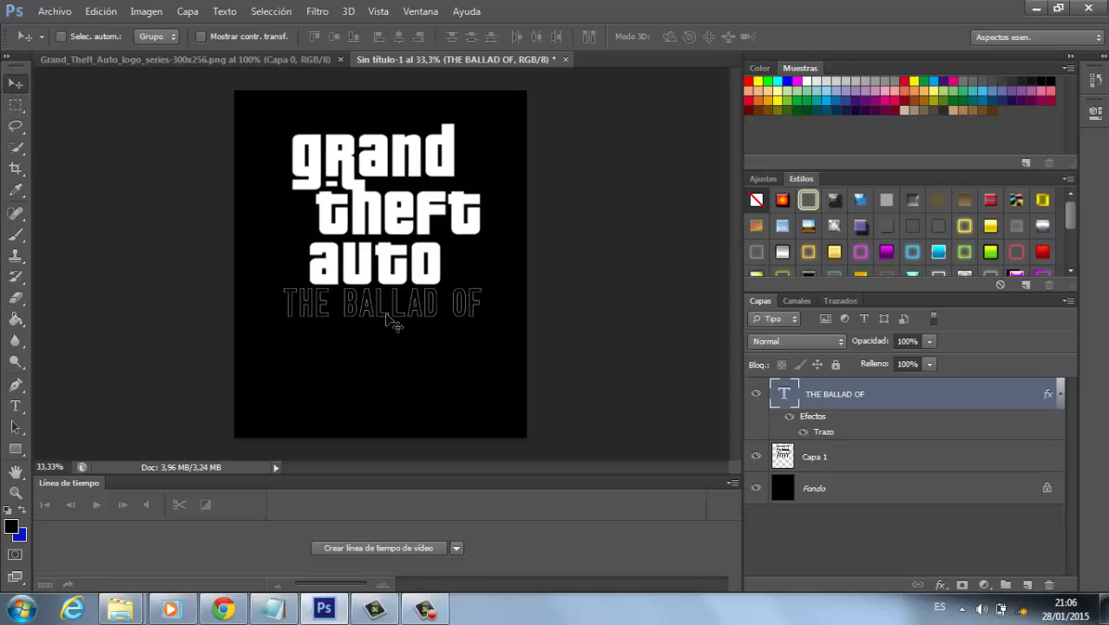
key("Right")
key("Right")
key("Right")
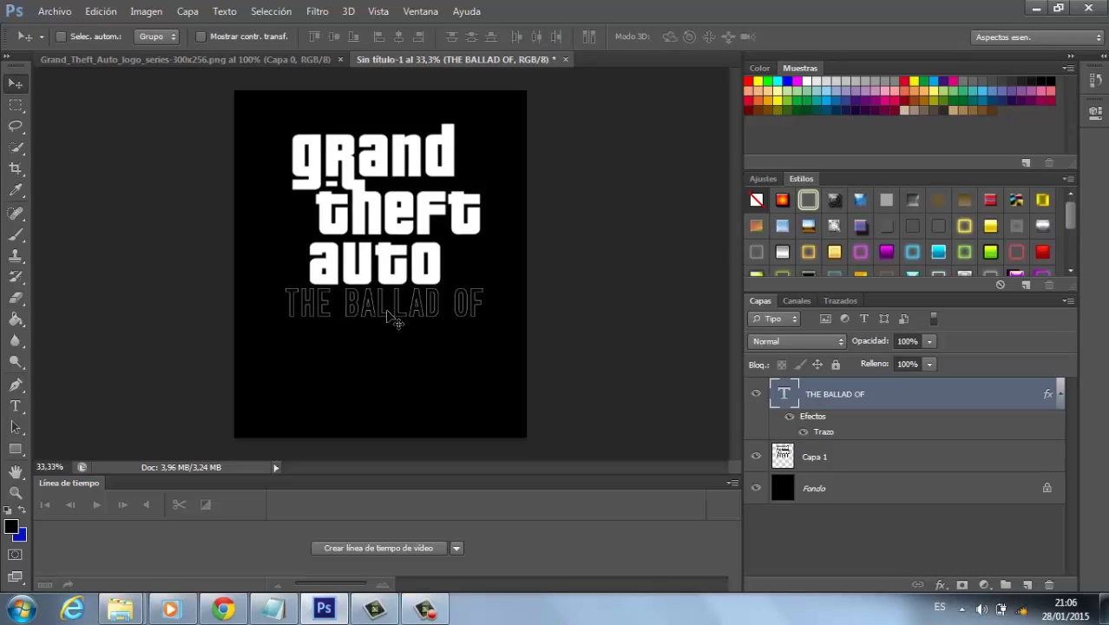
key("Down")
key("Down")
key("Down")
key("Right")
key("Right")
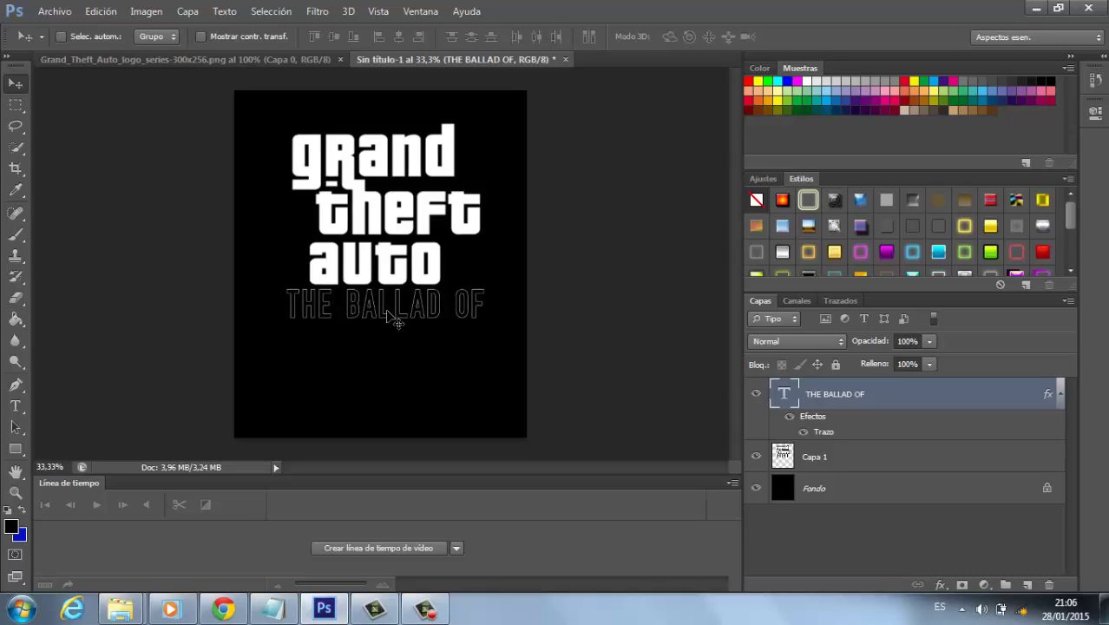
key("Up")
key("Right")
key("Right")
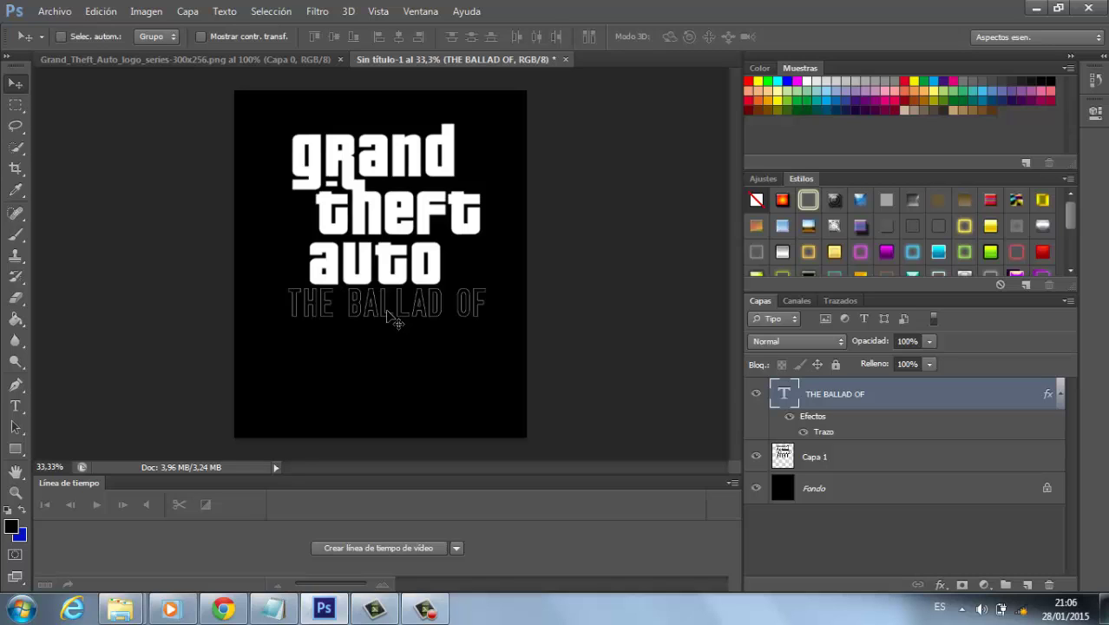
Step: Type the first name on a new text layer near the poster bottom
left_click(15, 405)
left_click(304, 404)
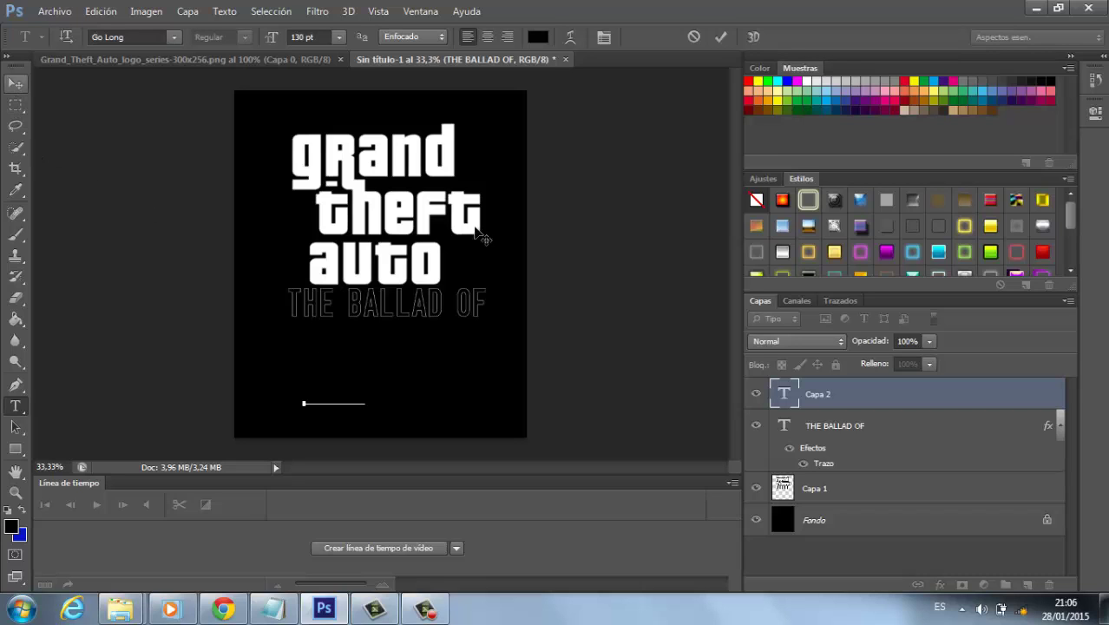
left_click(833, 402)
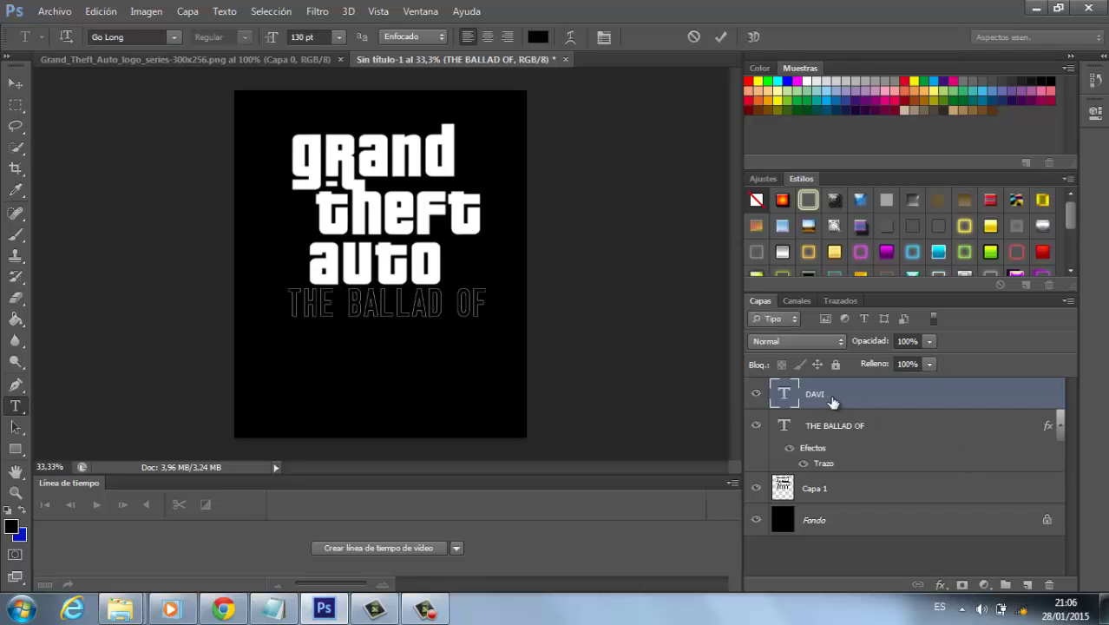
left_click(325, 400)
type("DAVI")
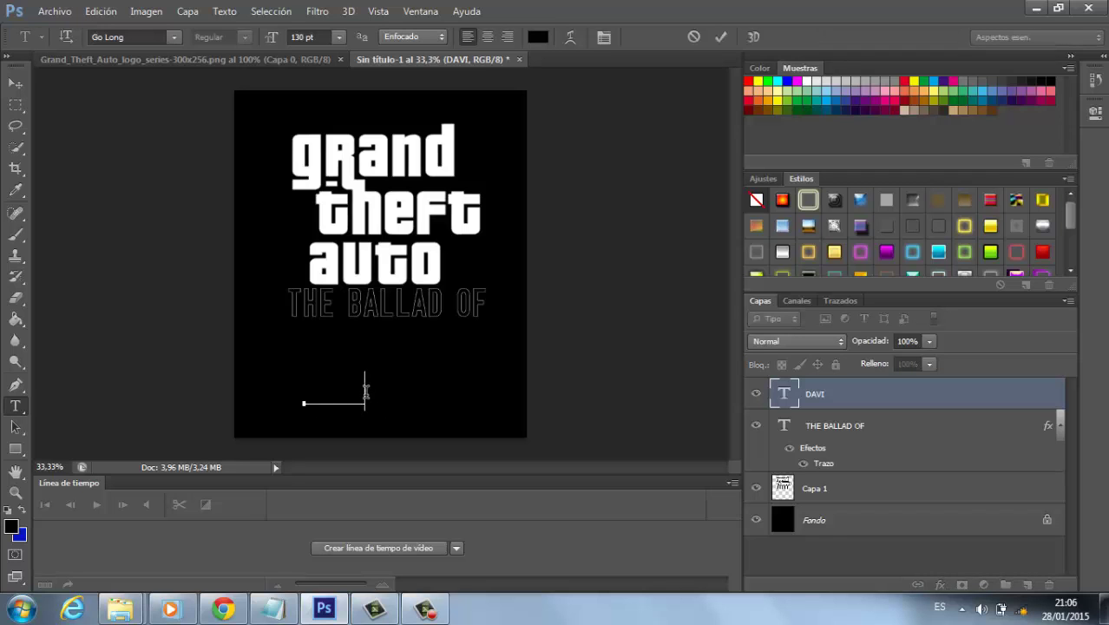
type("D")
left_click(823, 398)
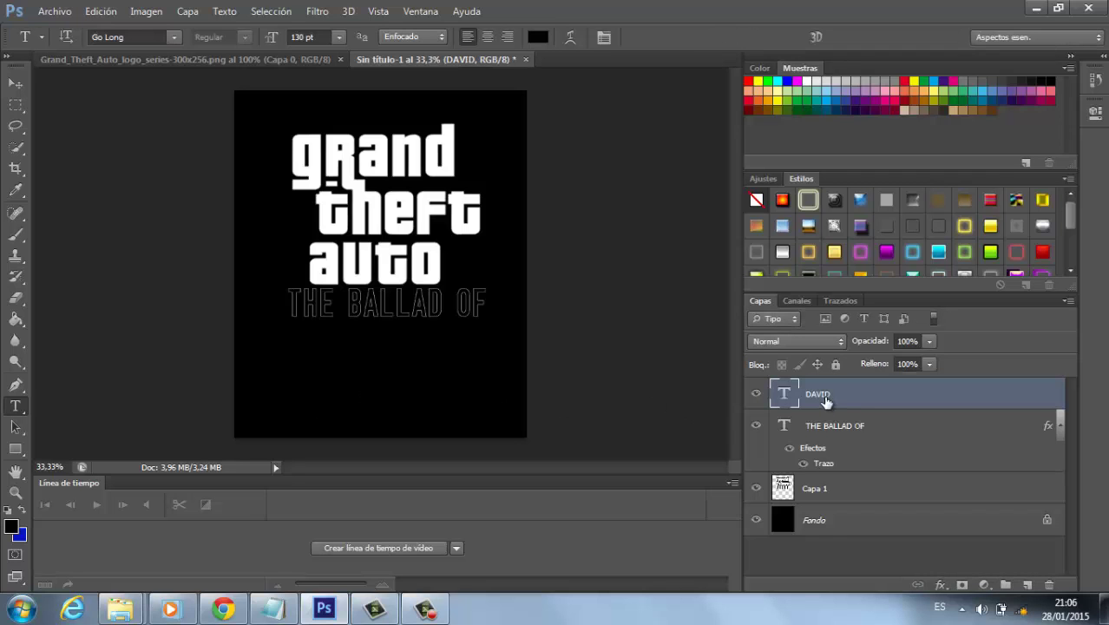
Step: Add a 1 px white Trazo stroke to the name text layer
right_click(824, 396)
left_click(502, 95)
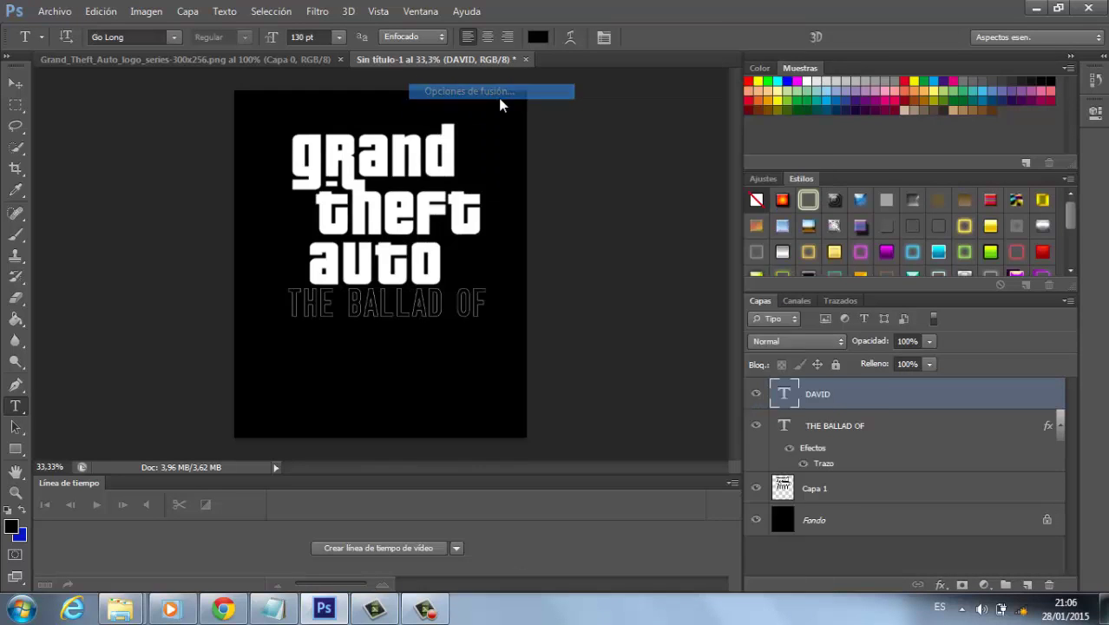
left_click(559, 230)
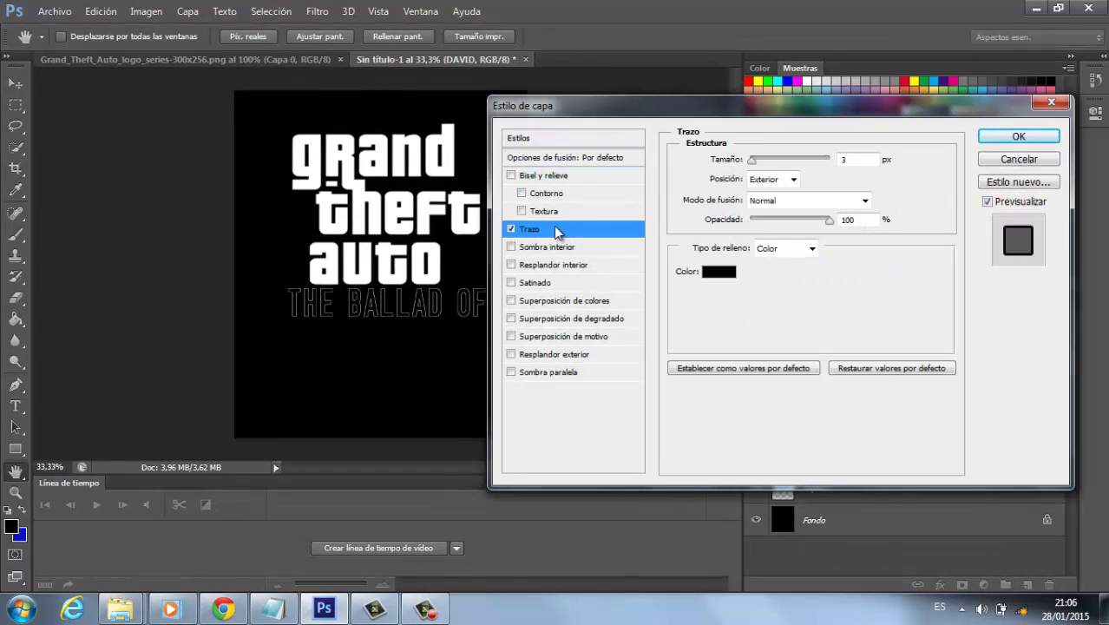
left_click(803, 165)
key("Down")
key("Down")
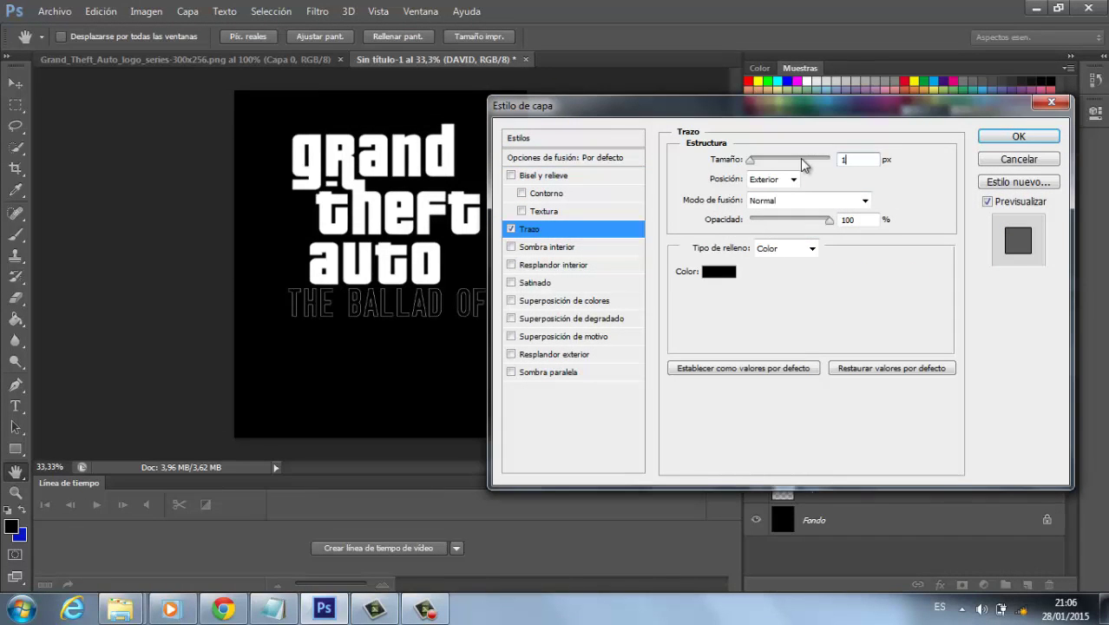
left_click(718, 278)
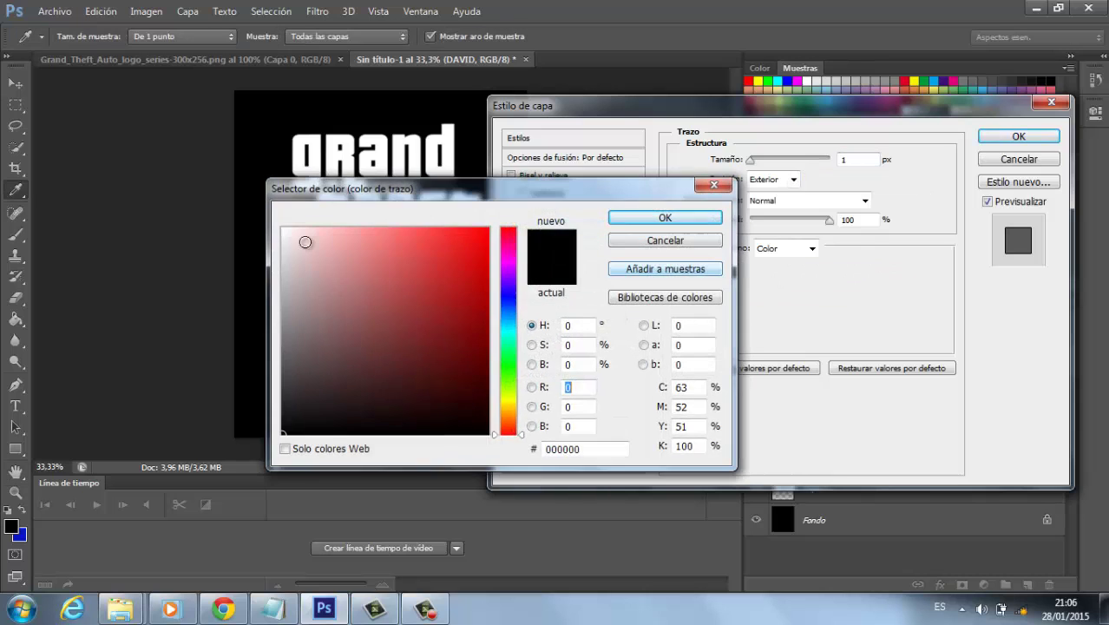
left_click_drag(293, 237, 286, 209)
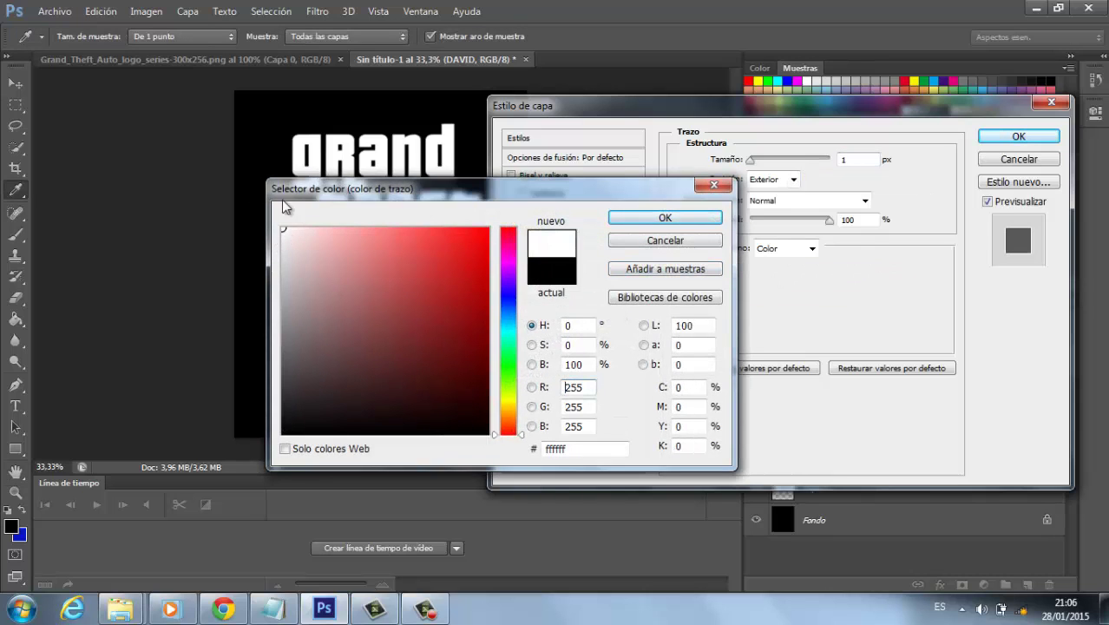
left_click(662, 221)
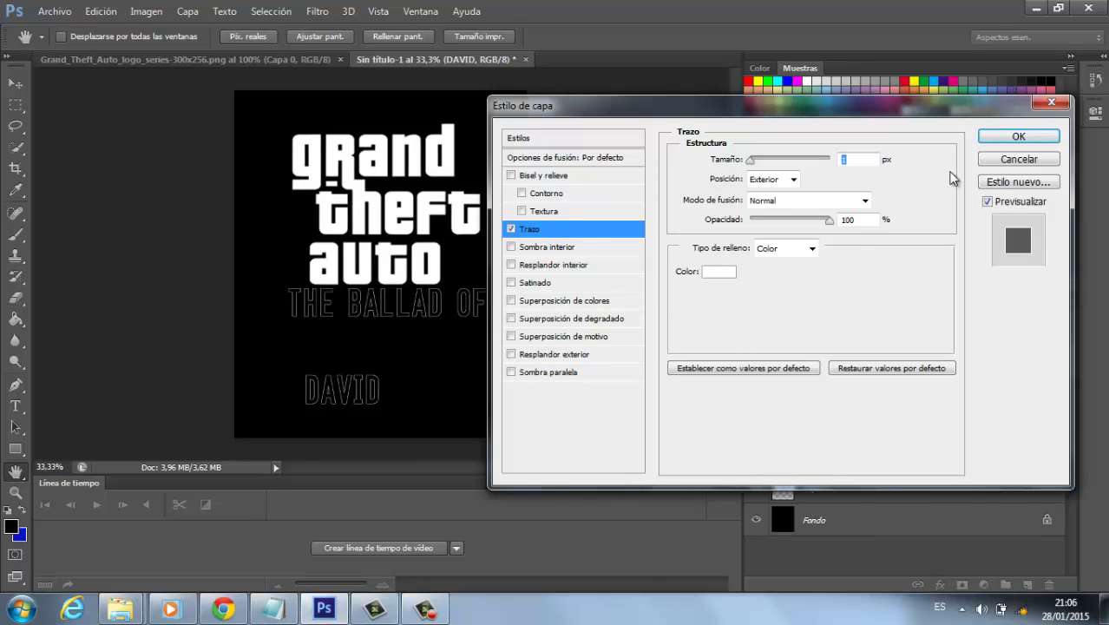
left_click(1018, 136)
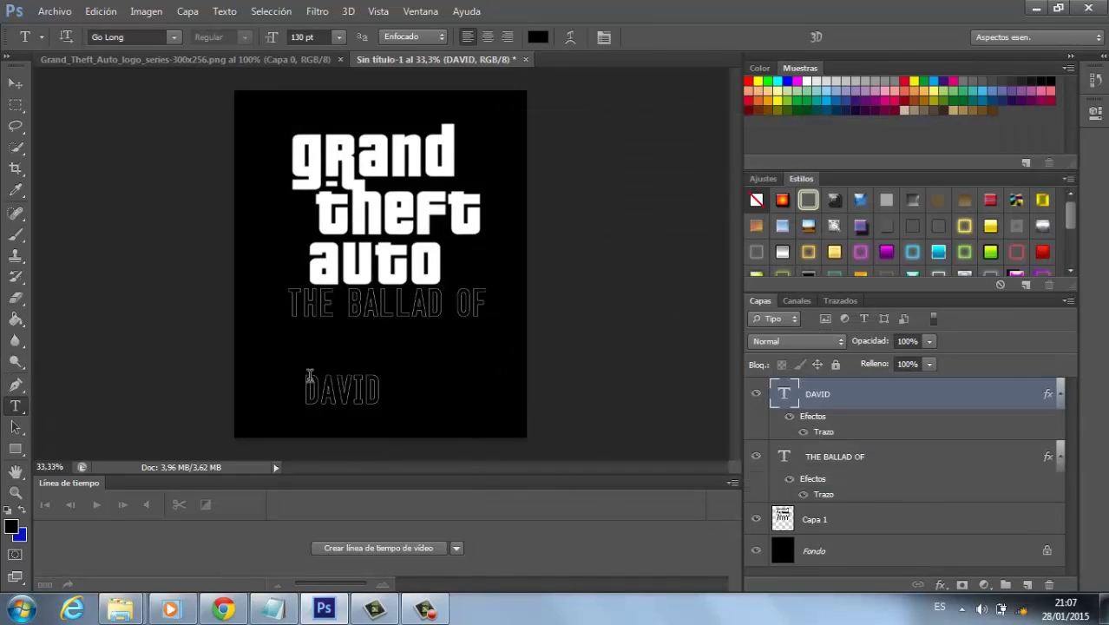
Step: Type the rest of the handle and move the name line under THE BALLAD OF
left_click(378, 390)
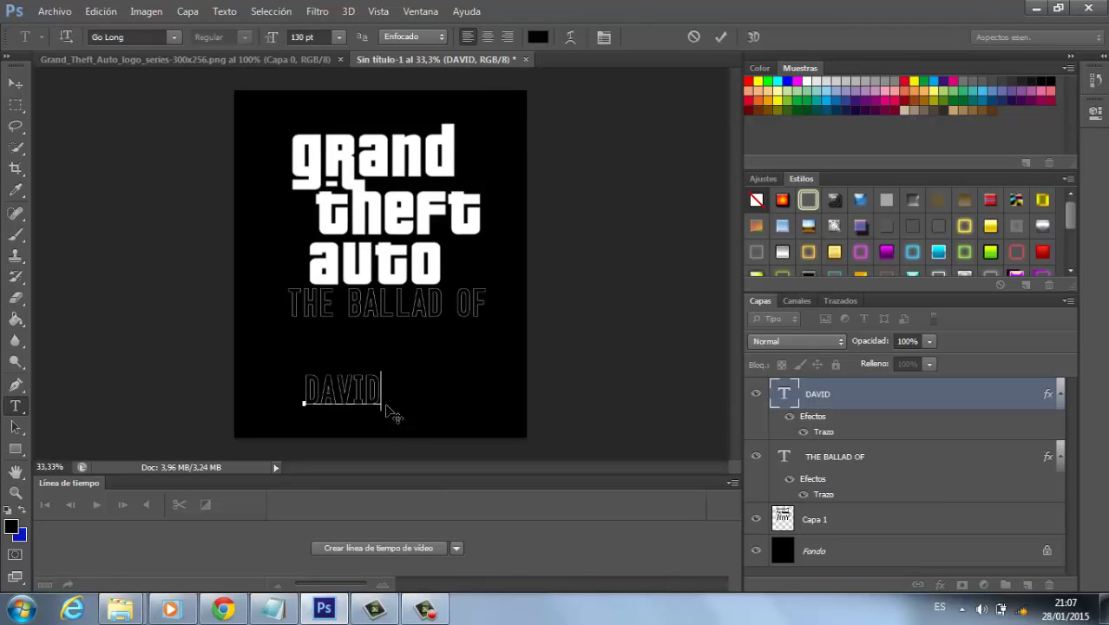
type("RU ")
type("Z")
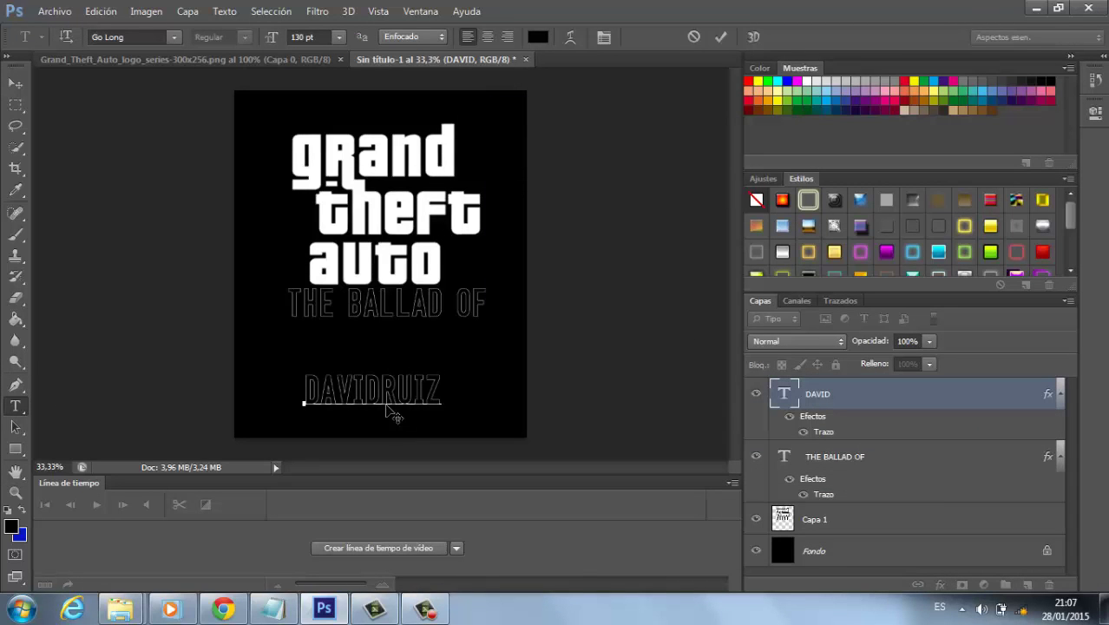
type("120")
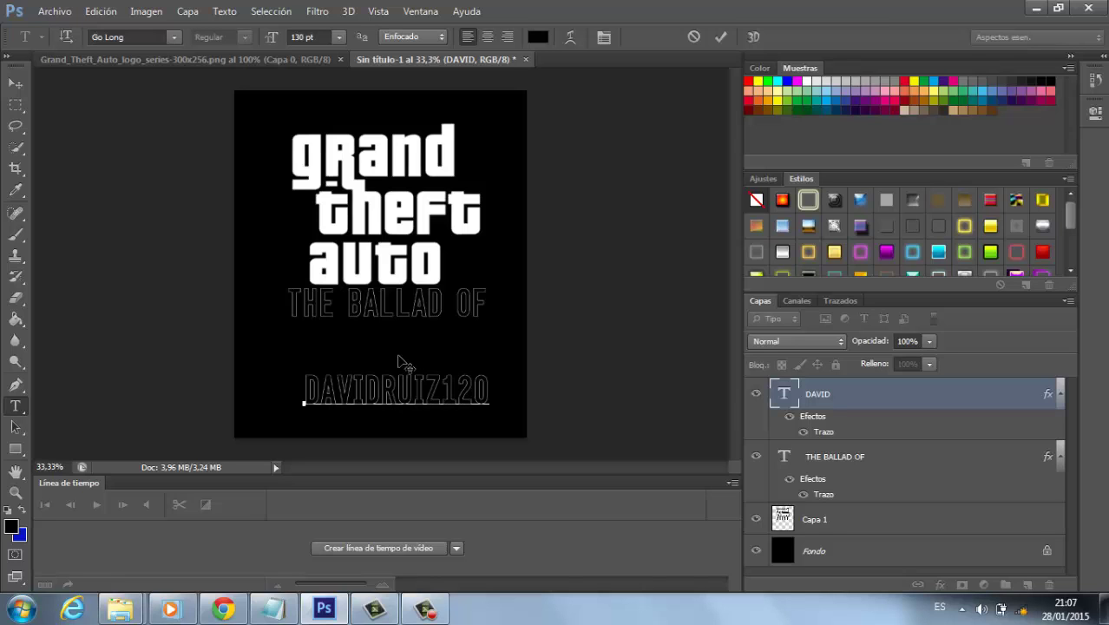
left_click_drag(406, 364, 395, 311)
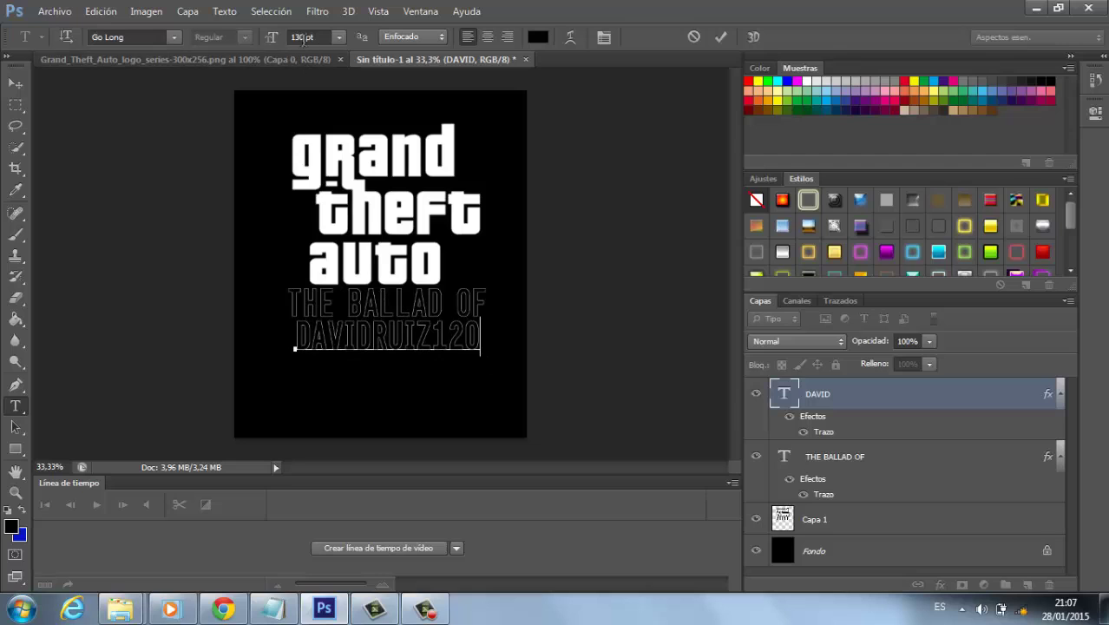
Step: Set the name line to 140 pt, nudge it into position and commit the edit
left_click(303, 37)
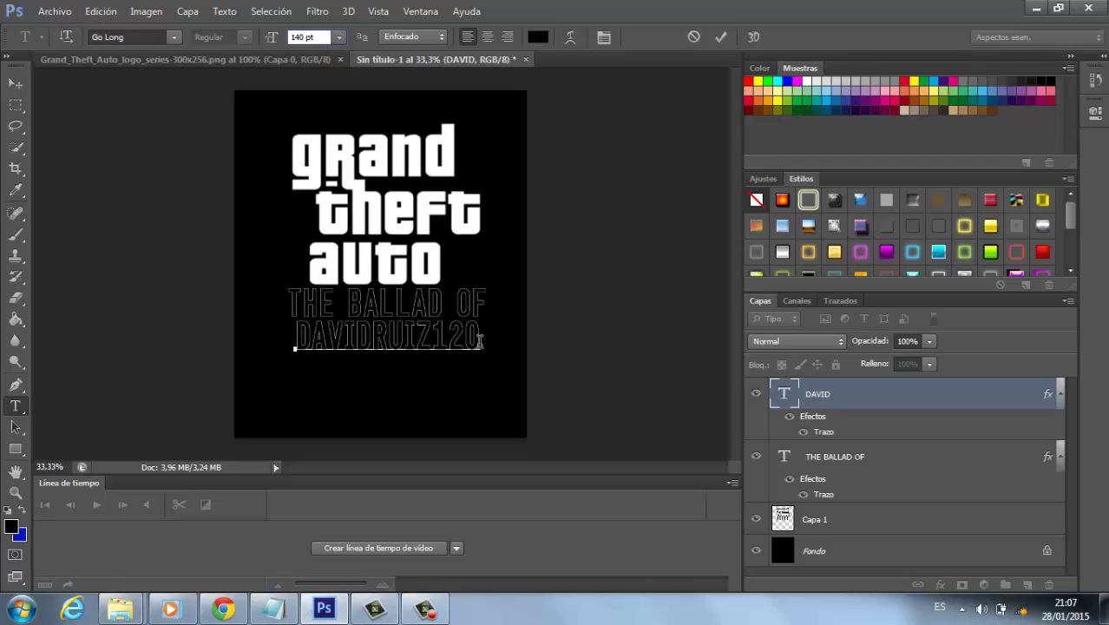
left_click_drag(480, 342, 295, 340)
key("Return")
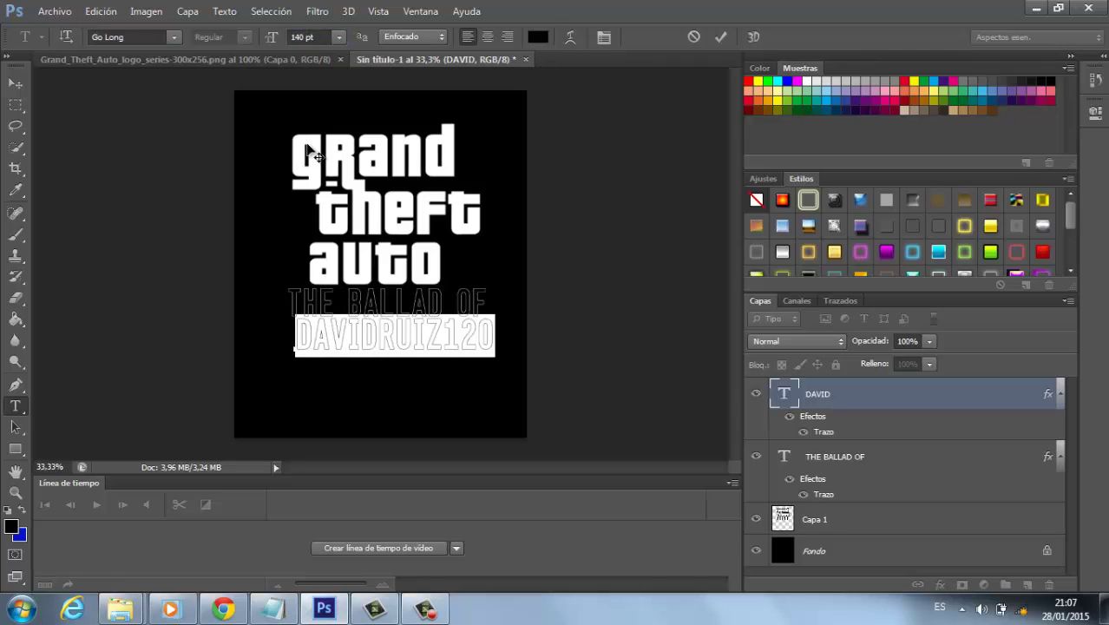
left_click_drag(340, 248, 332, 250)
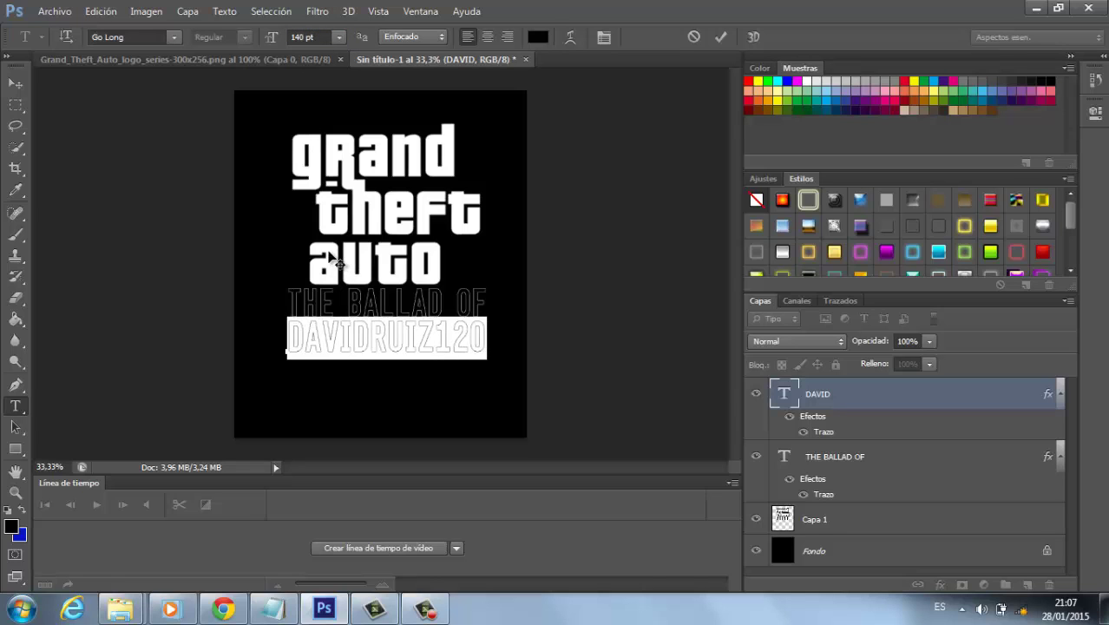
left_click(488, 344)
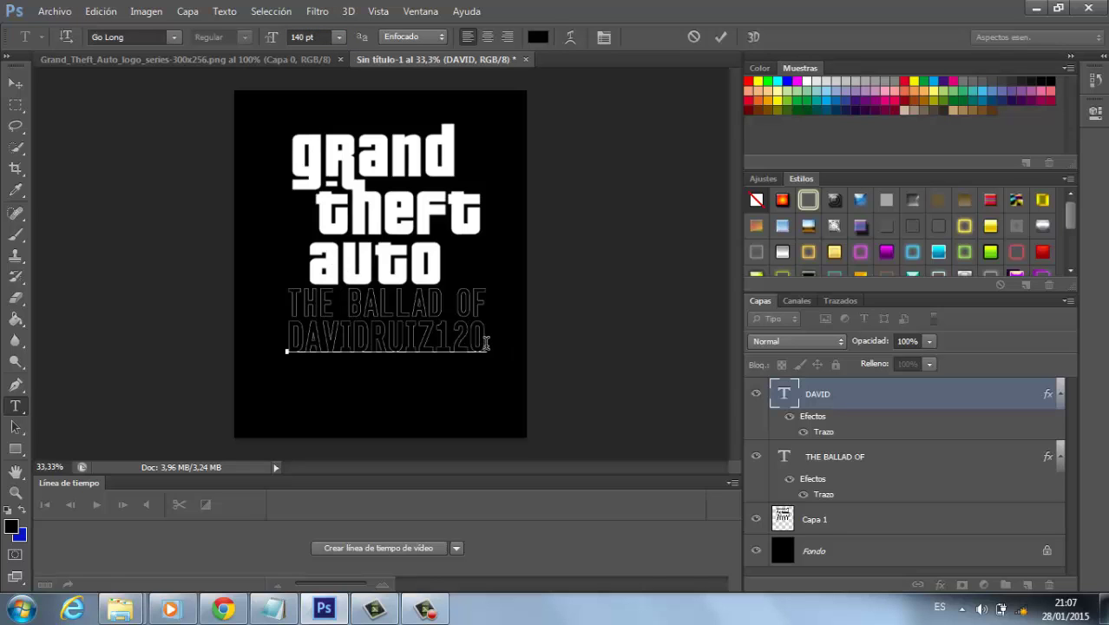
left_click(16, 83)
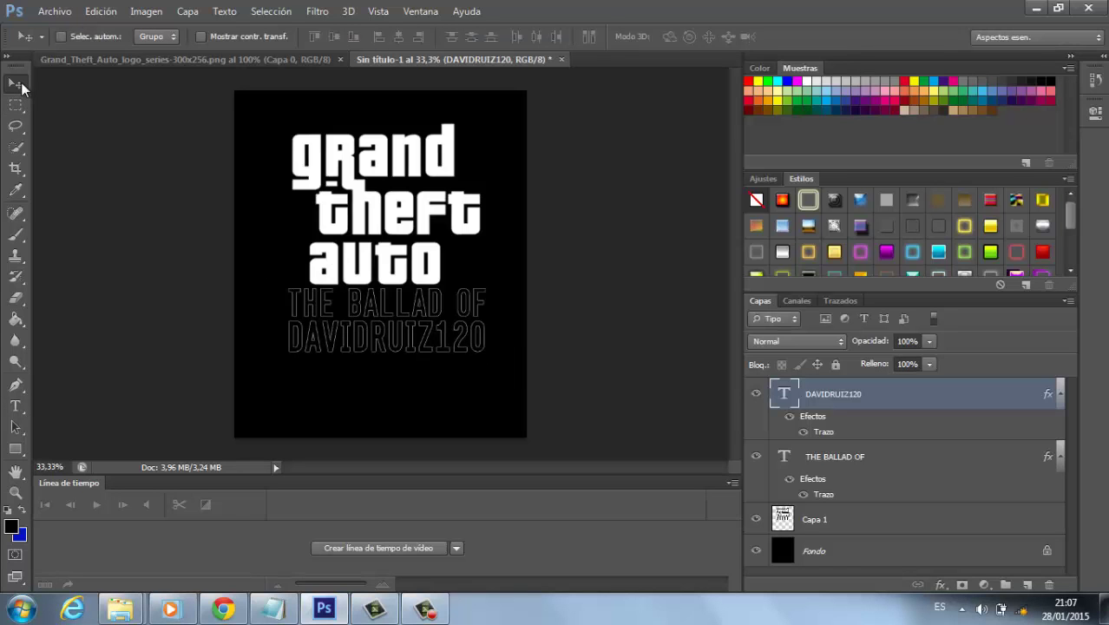
Step: Change the name layer's Trazo stroke position to Interior
right_click(832, 395)
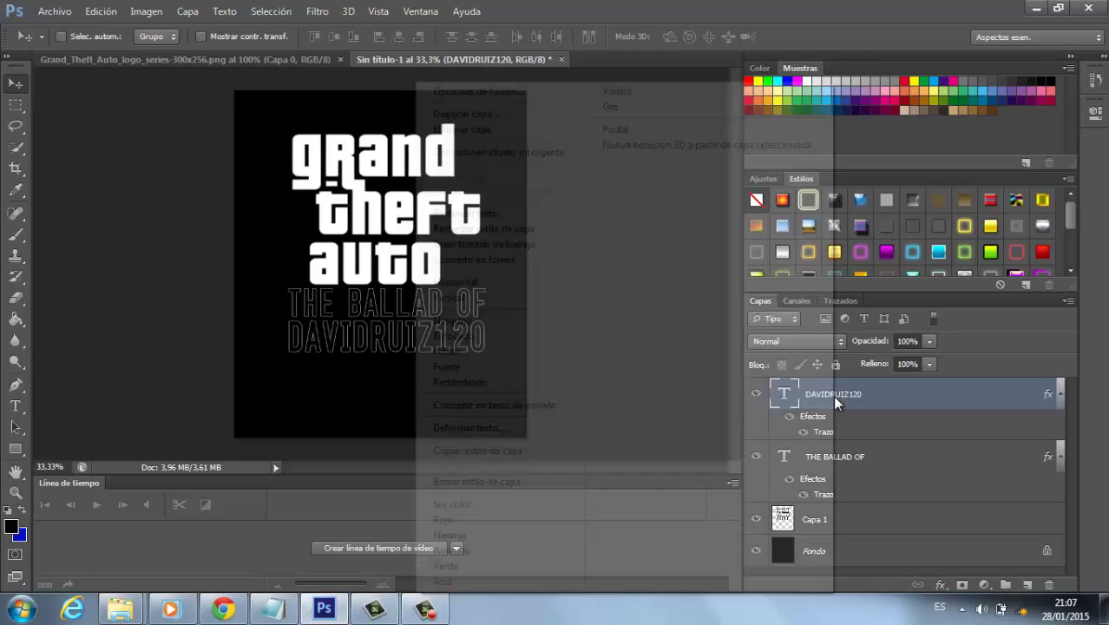
left_click(480, 92)
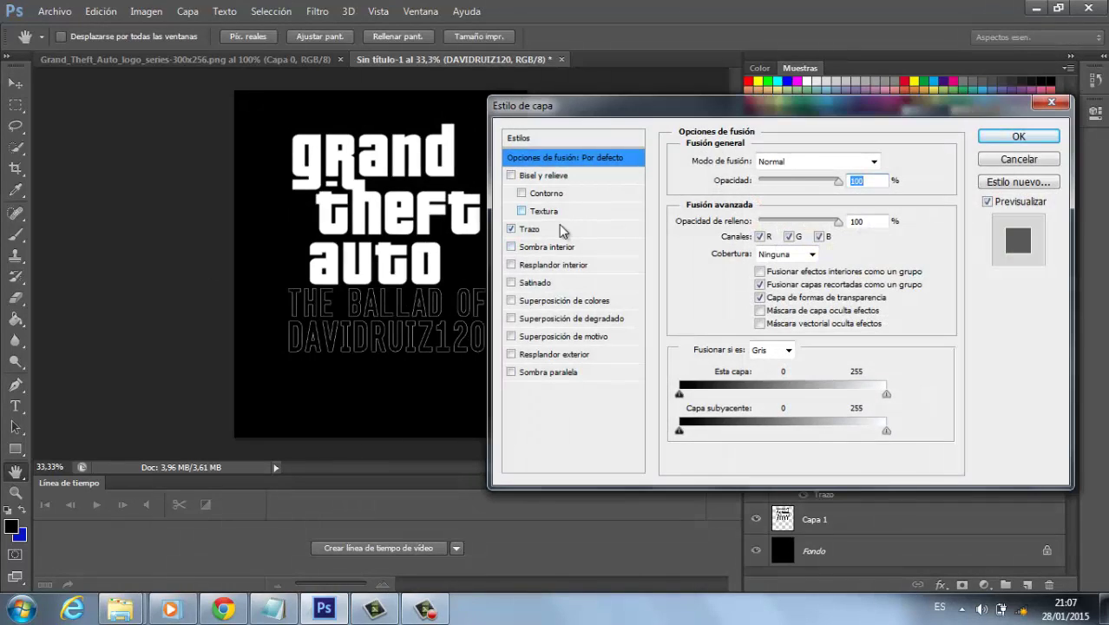
left_click(560, 230)
left_click(772, 178)
left_click(768, 199)
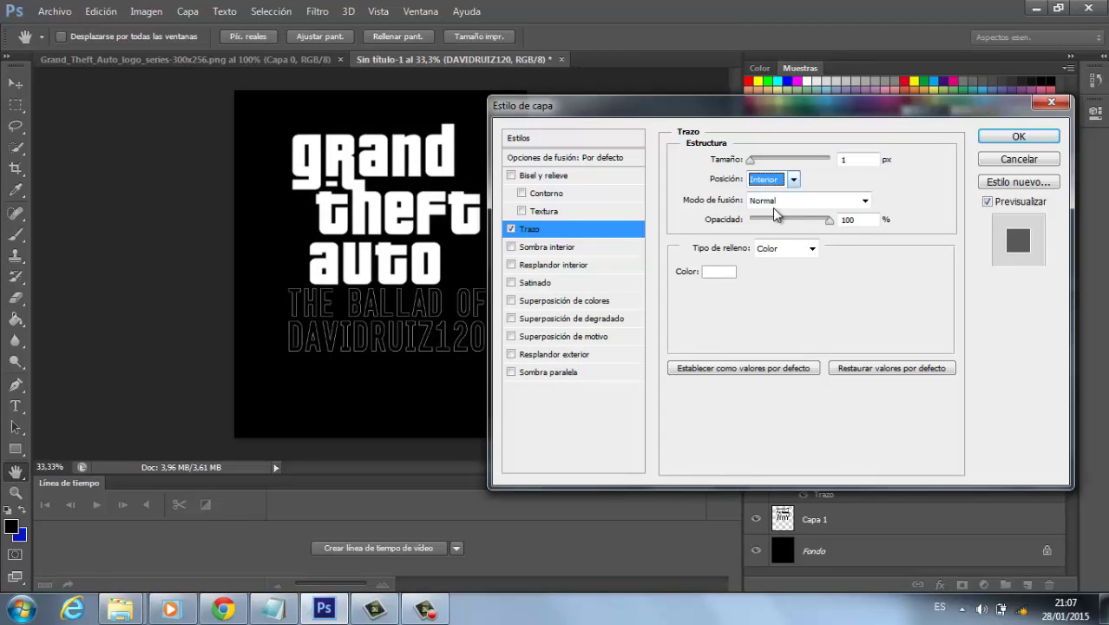
left_click(985, 138)
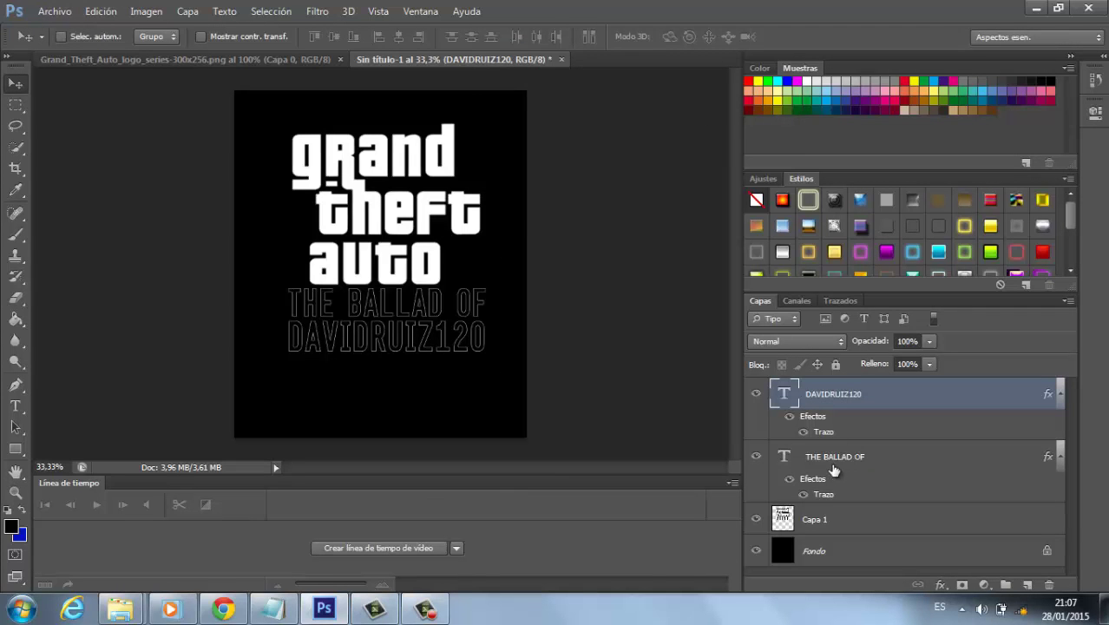
Step: Merge the name and THE BALLAD OF layers into one with Ctrl+E
left_click(828, 458, "ctrl")
key("ctrl+e")
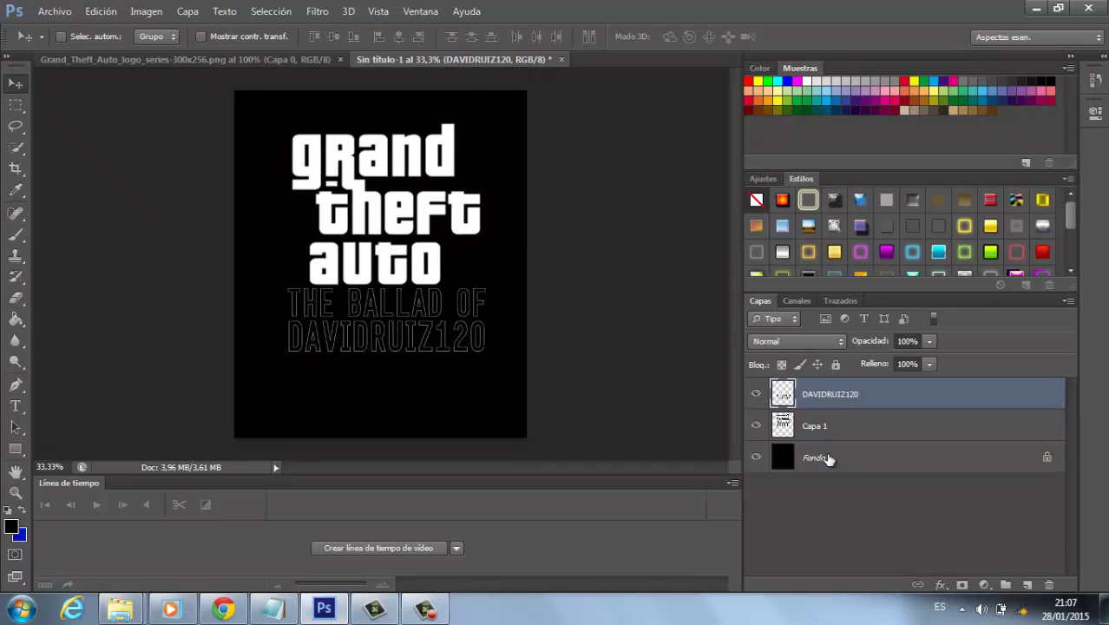
right_click(823, 396)
Step: Add 10 px outer and inner glows to the merged text, then create an empty layer
left_click(491, 96)
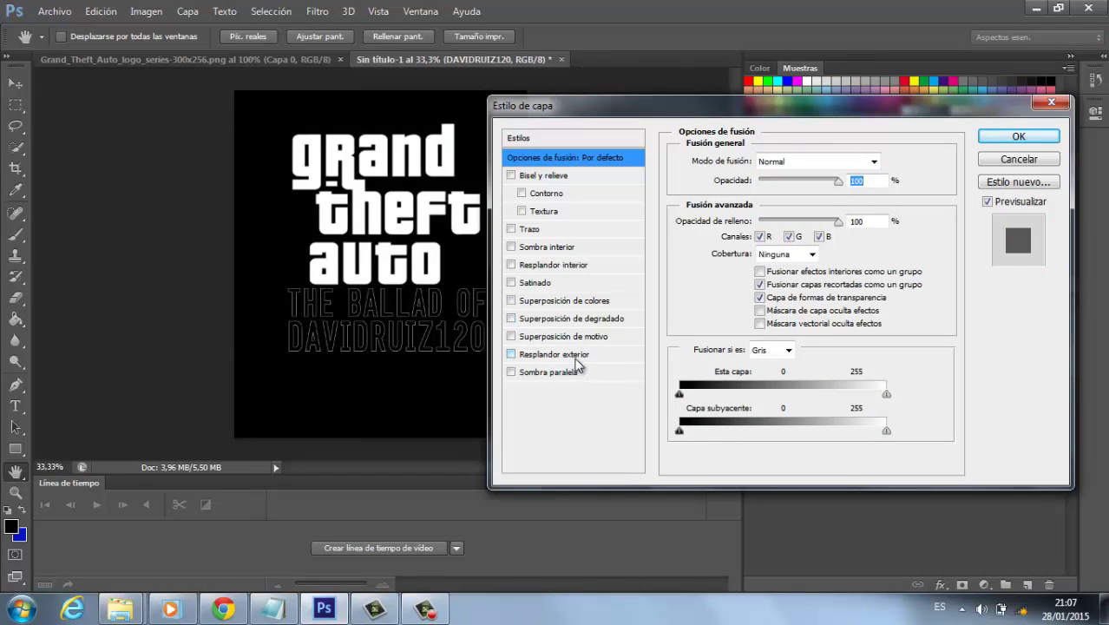
left_click(556, 355)
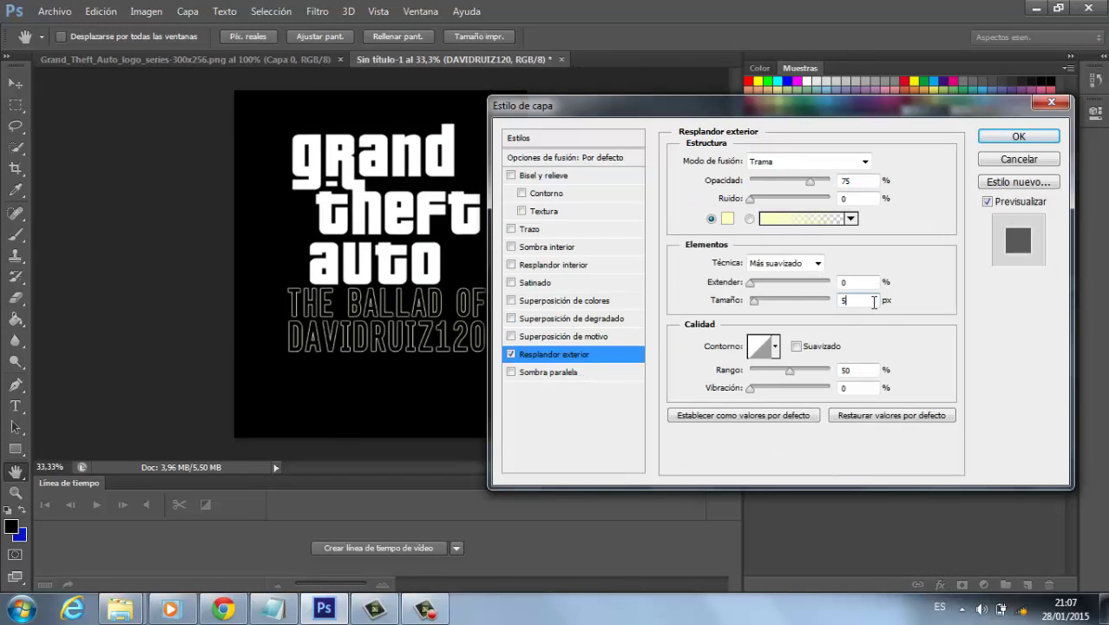
type("10")
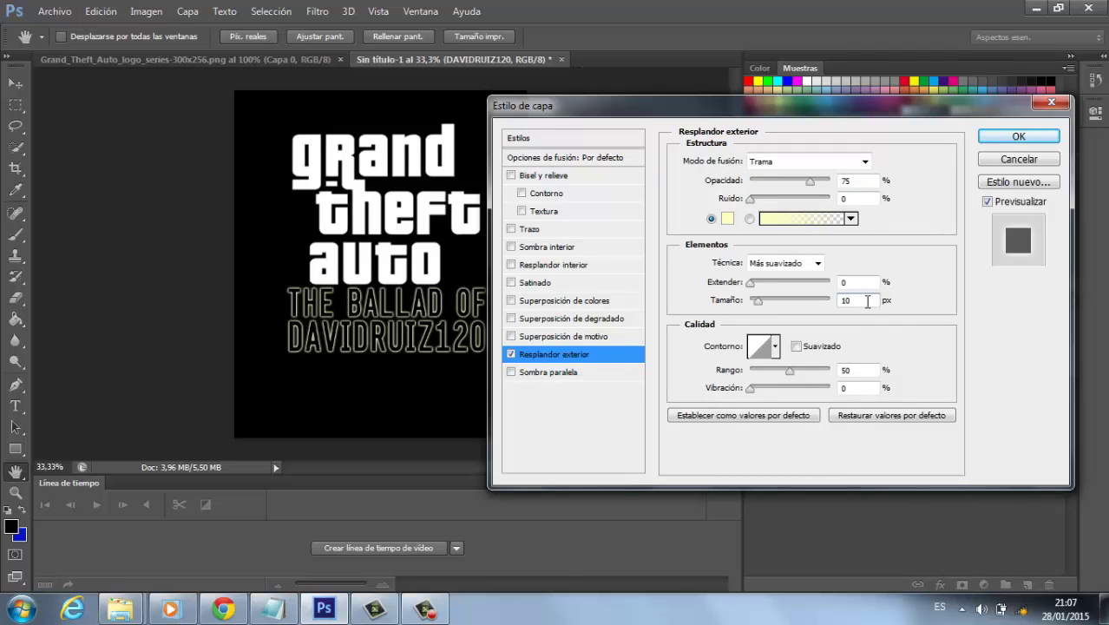
left_click(543, 266)
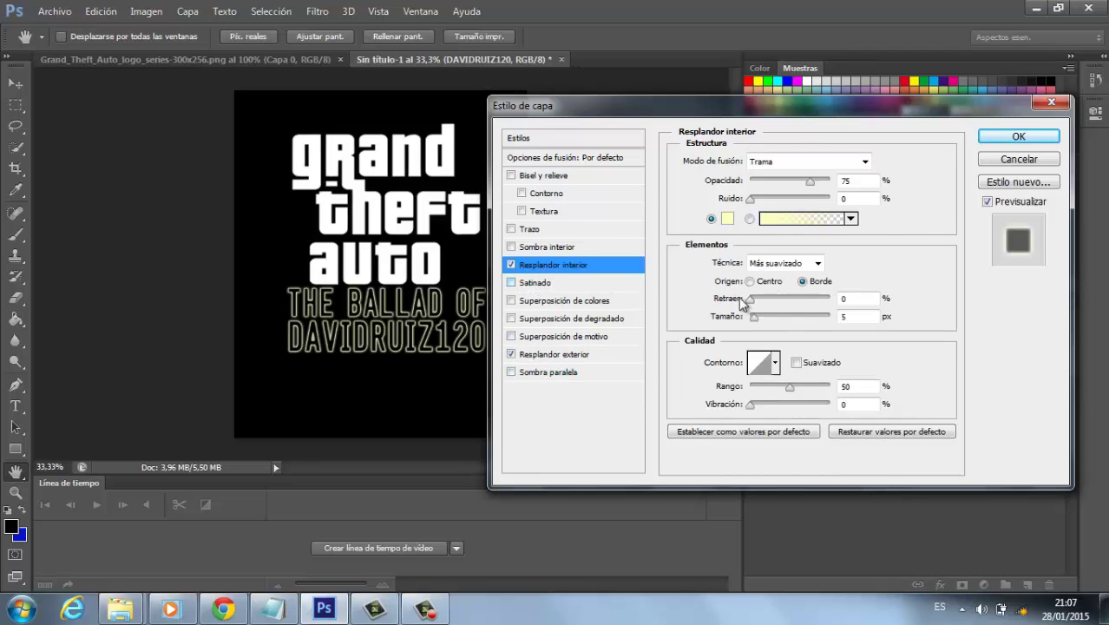
type("10")
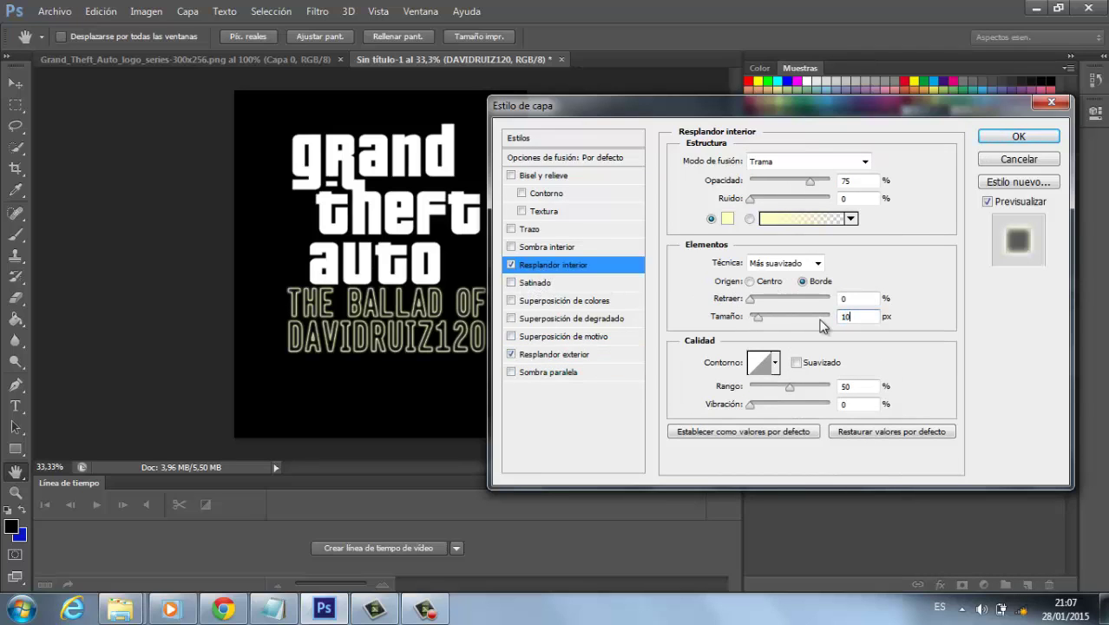
left_click(1018, 137)
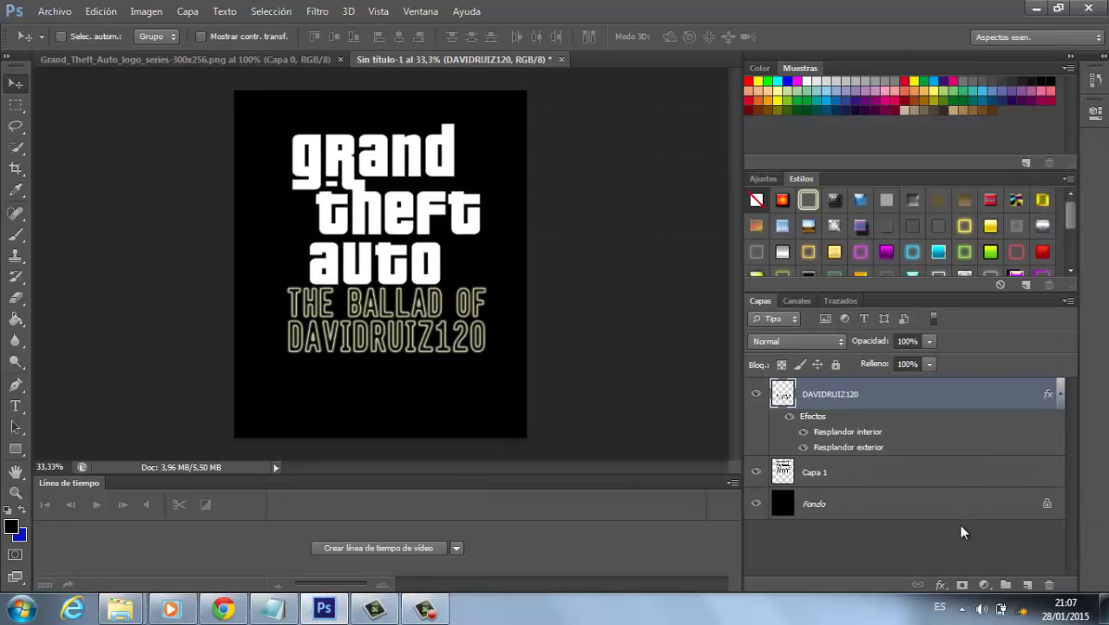
left_click(1022, 585)
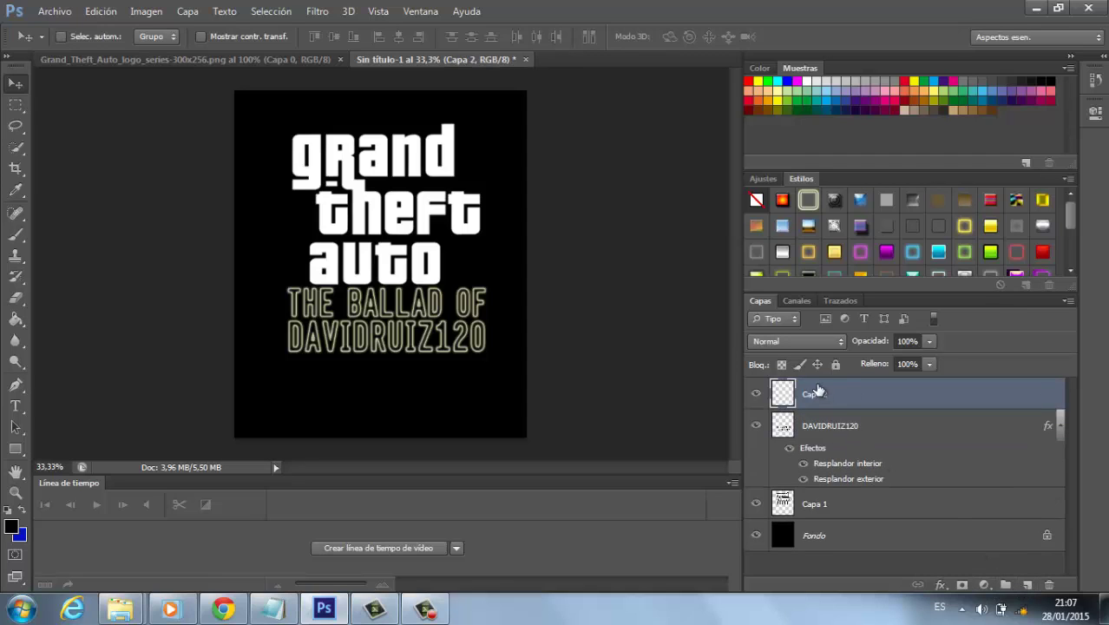
Step: Connect to the WLAN_632C wireless network from the taskbar list
left_click(1022, 609)
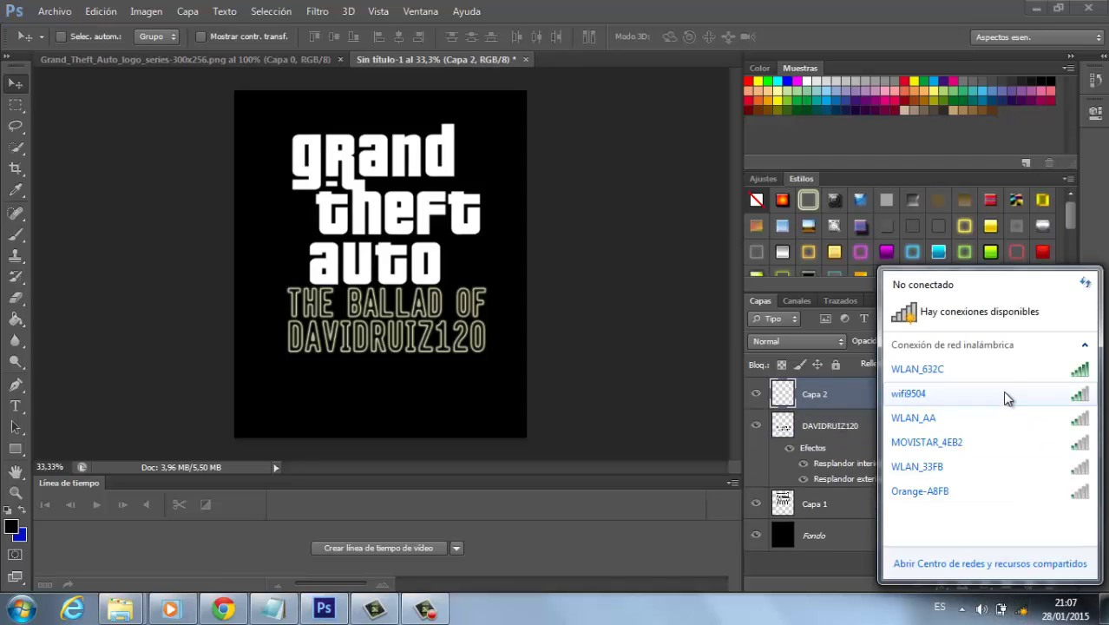
left_click(998, 369)
left_click(1032, 395)
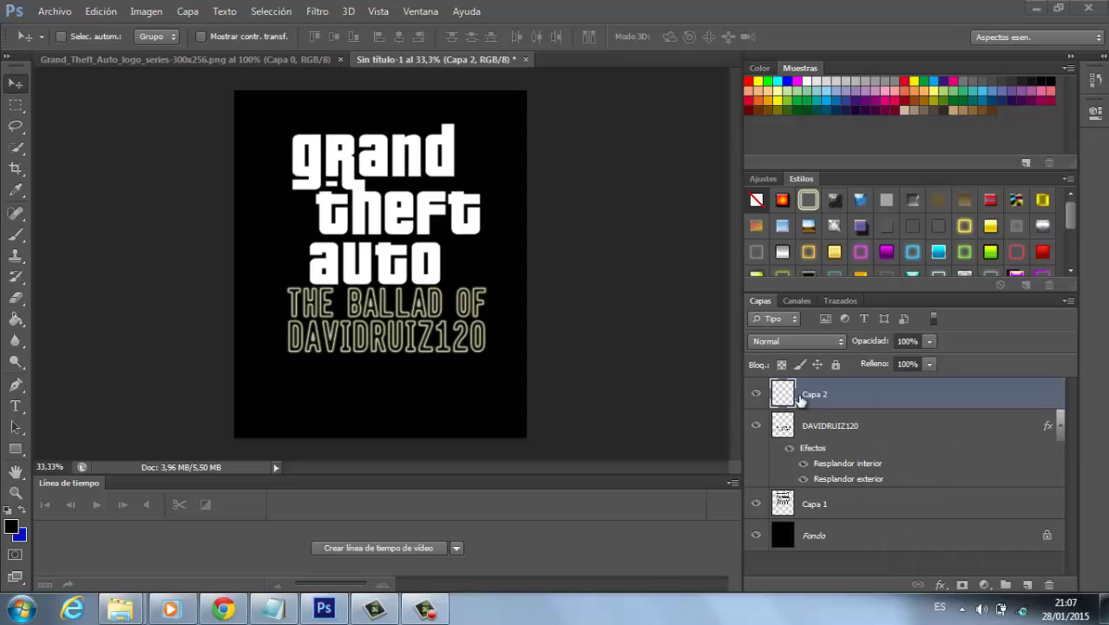
Step: Set Capa 2's fill opacity to 0%
left_click(929, 364)
left_click_drag(927, 385, 816, 383)
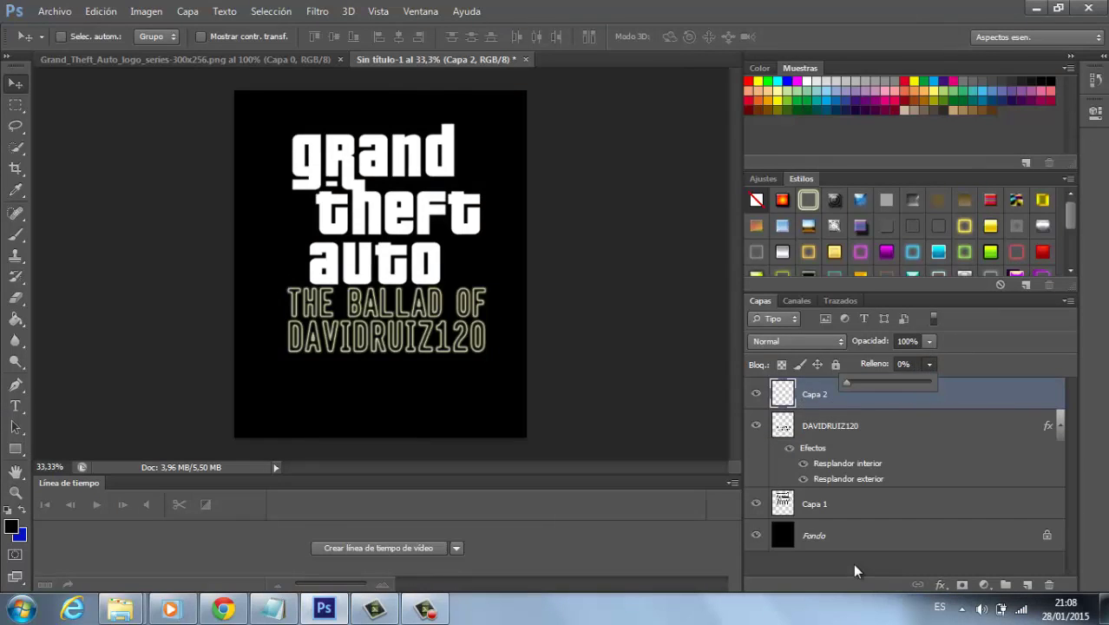
left_click(855, 570)
Step: Flood Capa 2 with black using the Paint Bucket tool
left_click(833, 393)
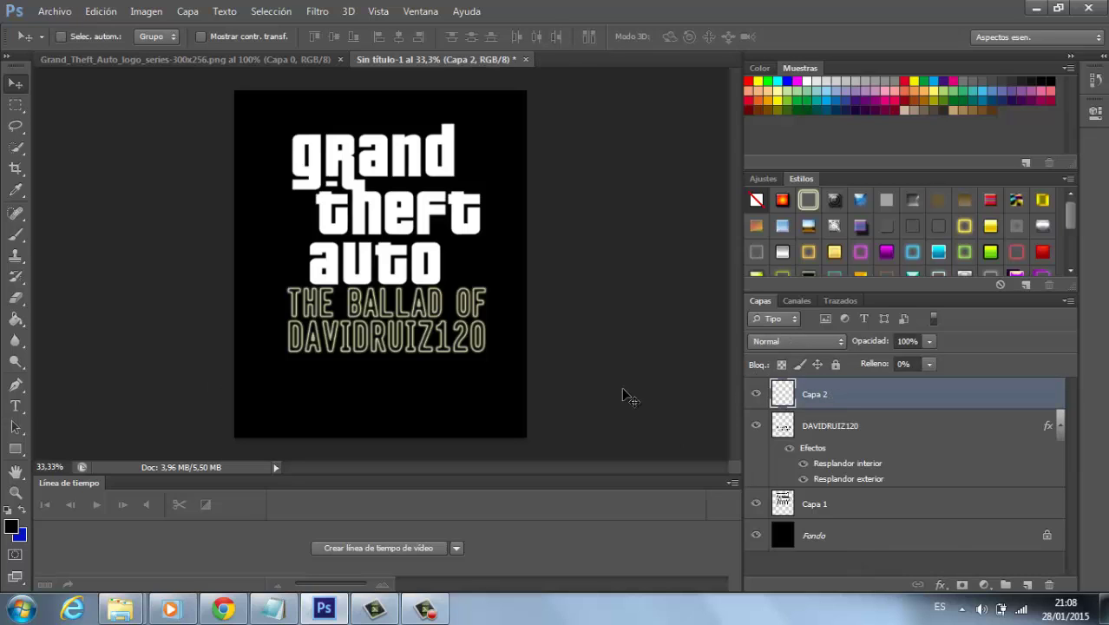
left_click(16, 318)
left_click(247, 338)
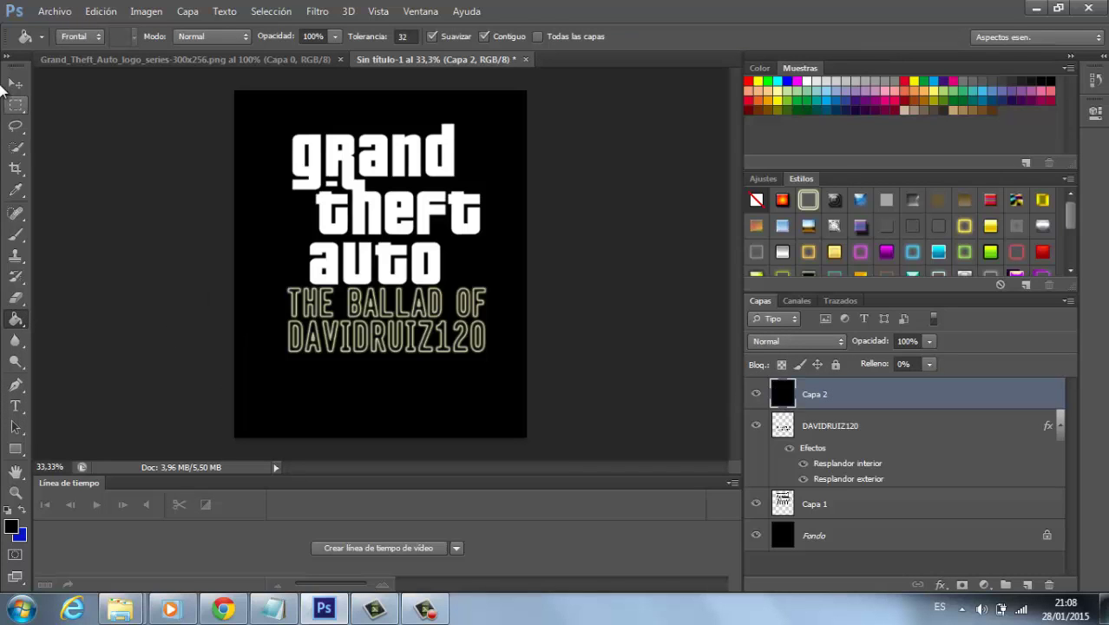
left_click(15, 84)
right_click(847, 398)
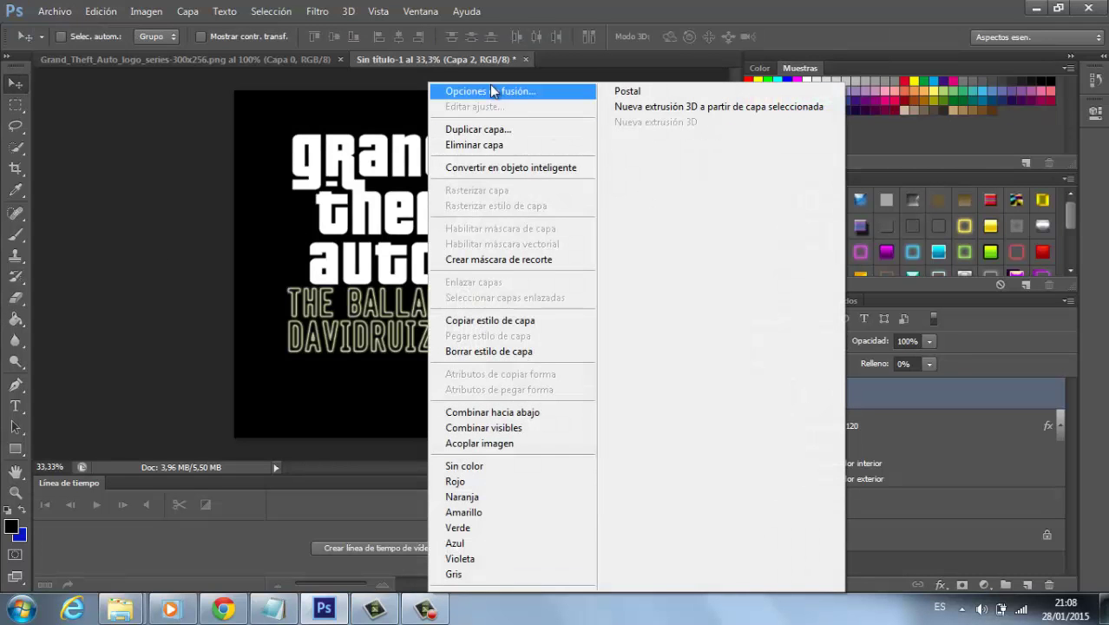
Step: Add a Color-mode gradient overlay at -10° to Capa 2 and open its gradient for editing
left_click(491, 93)
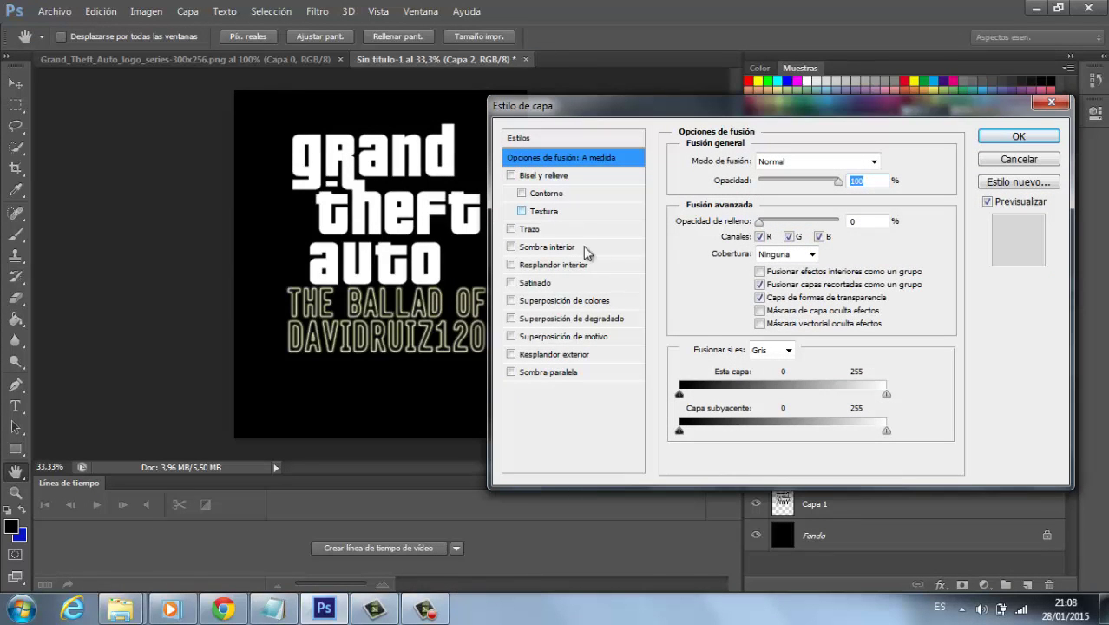
left_click(565, 319)
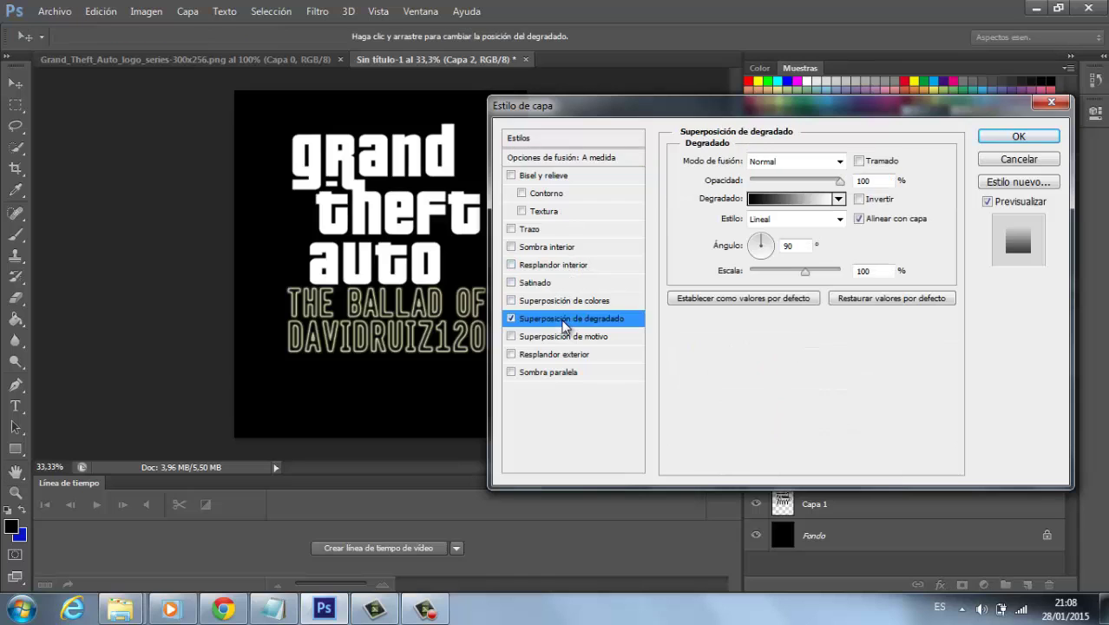
left_click(839, 161)
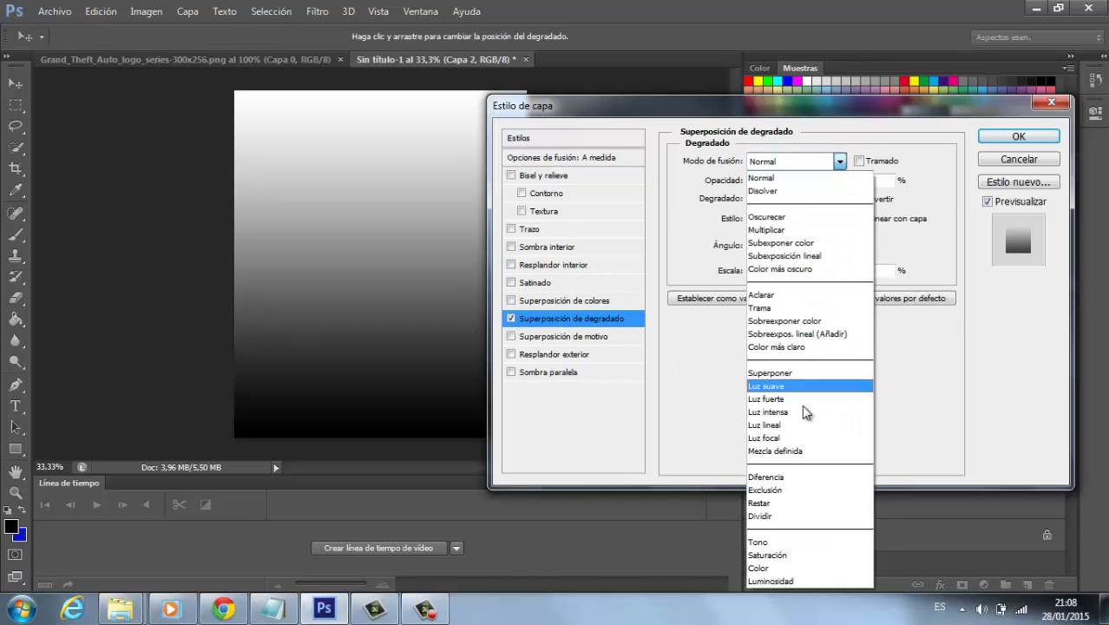
left_click(784, 568)
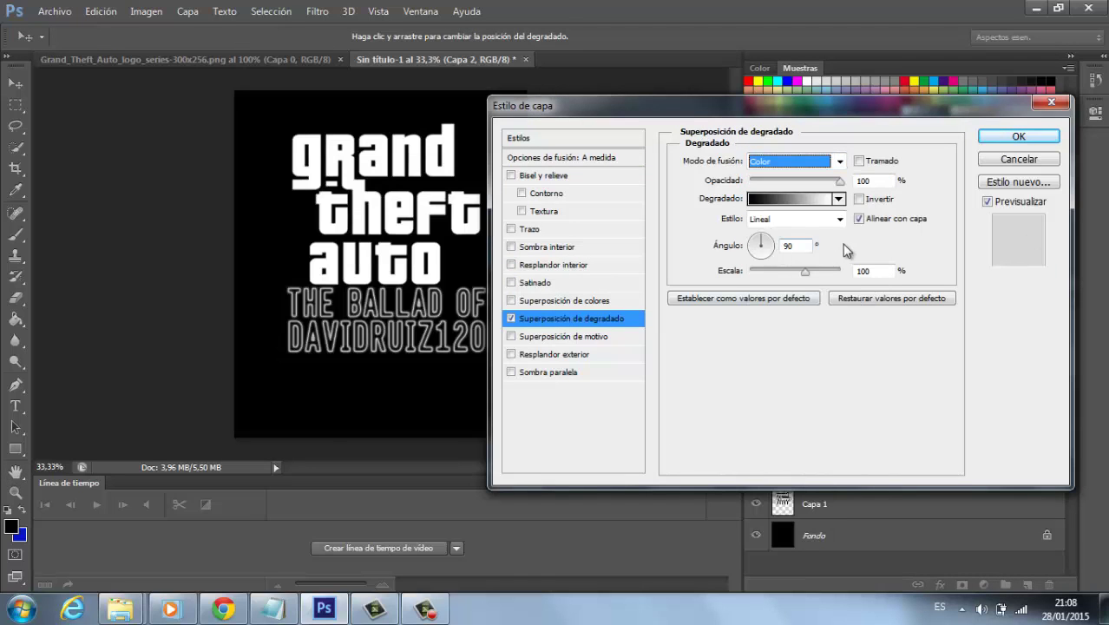
left_click(790, 246)
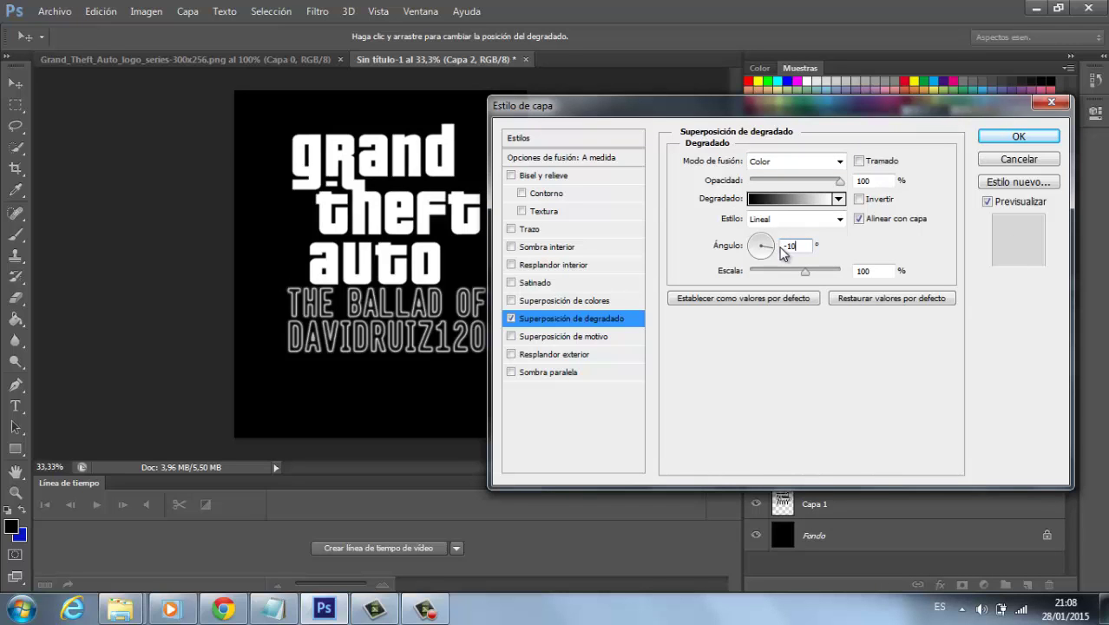
left_click(798, 198)
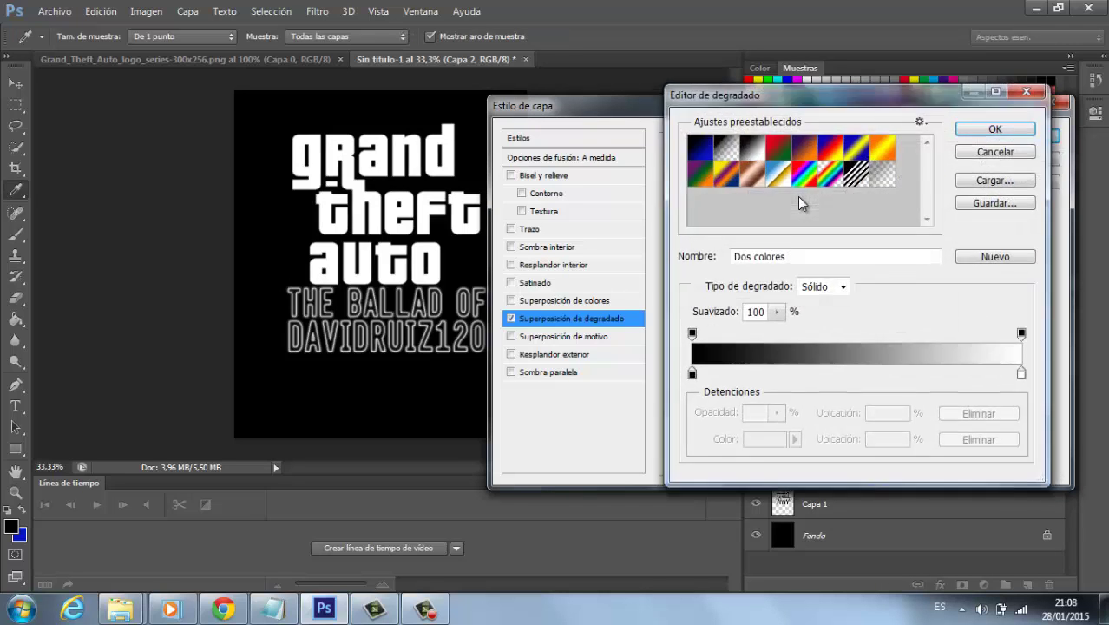
Step: Start from the Blue-Red-Yellow preset and recolour its first stop to yellow f6ff00
left_click(830, 149)
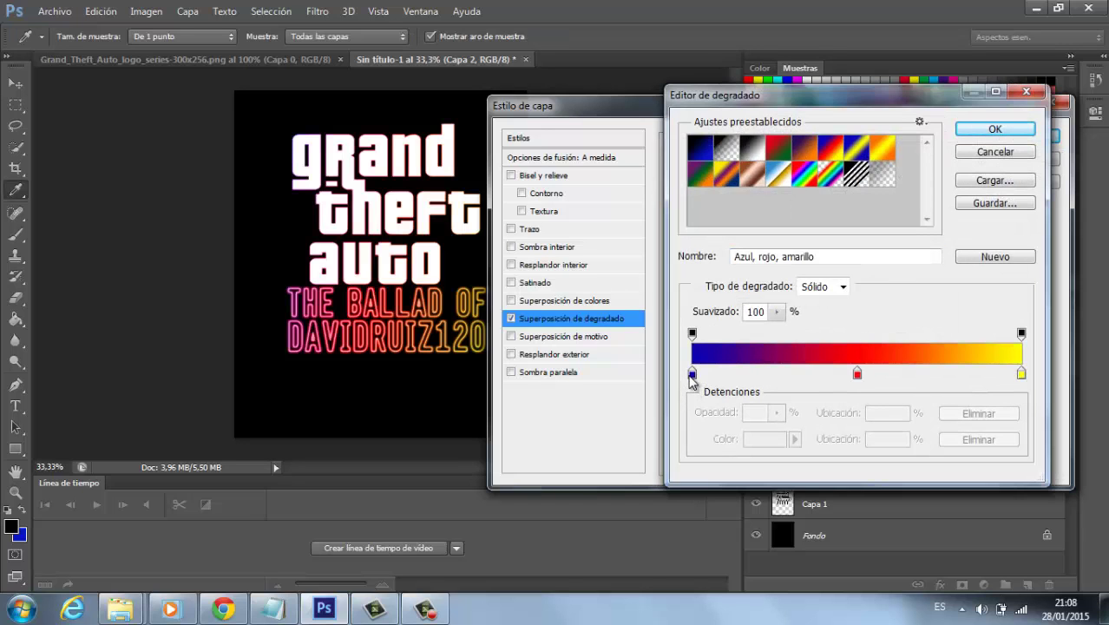
left_click(692, 373)
left_click(754, 444)
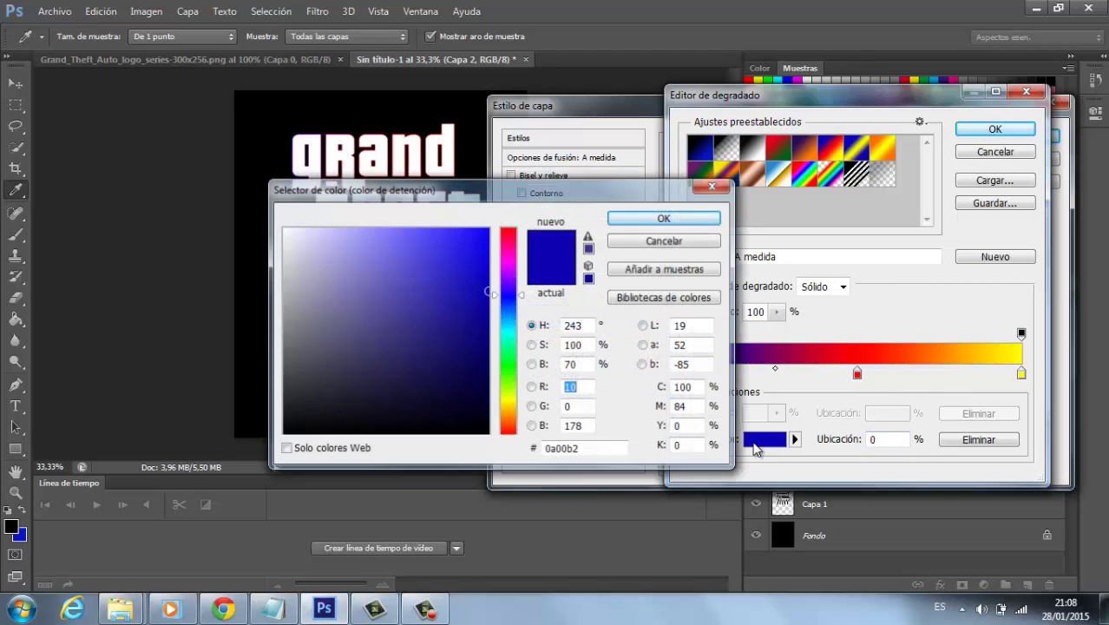
left_click(265, 612)
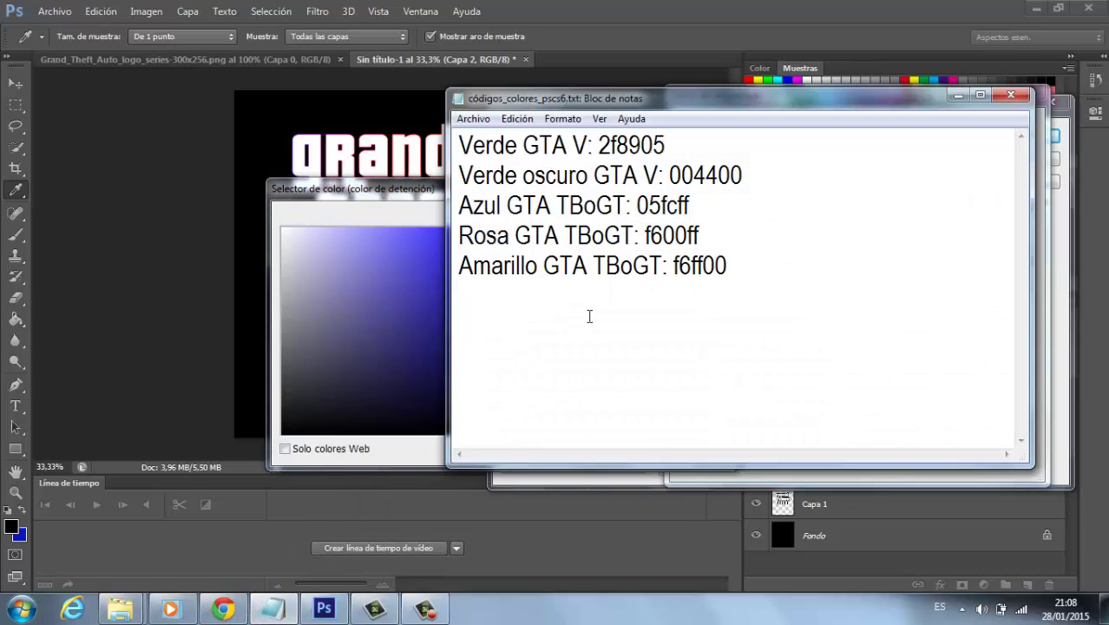
left_click_drag(730, 270, 675, 266)
key("ctrl+c")
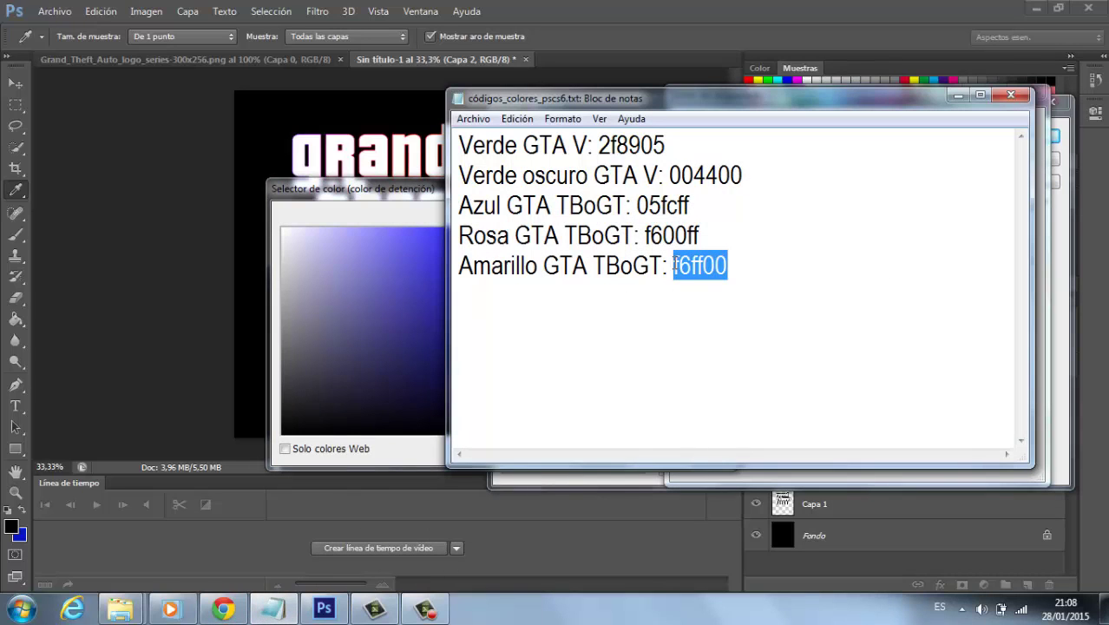
left_click(413, 325)
double_click(588, 449)
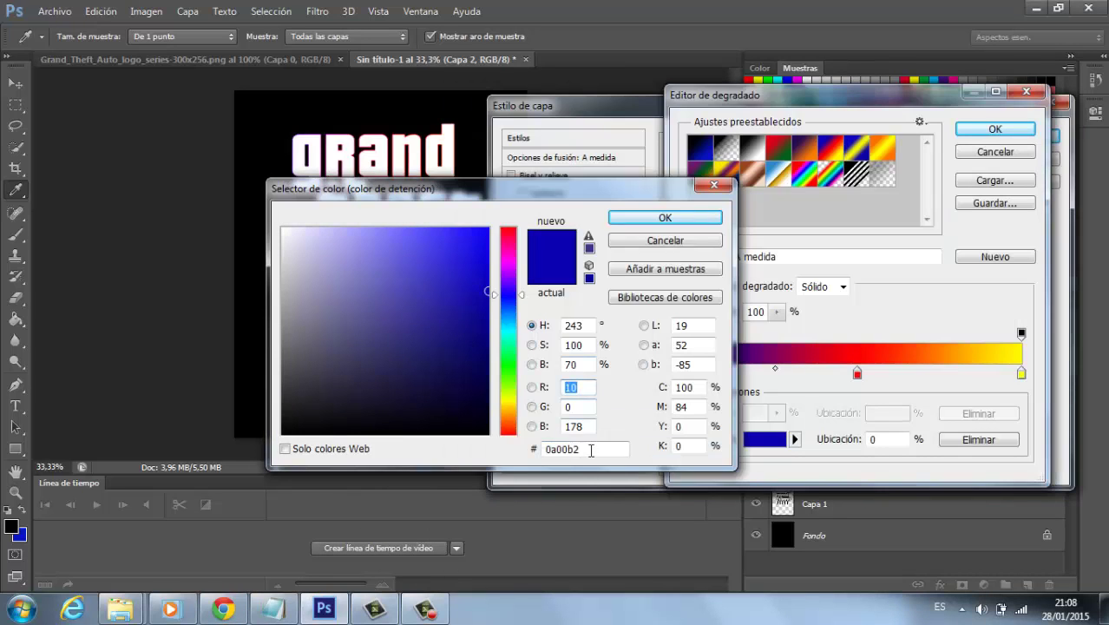
key("ctrl+v")
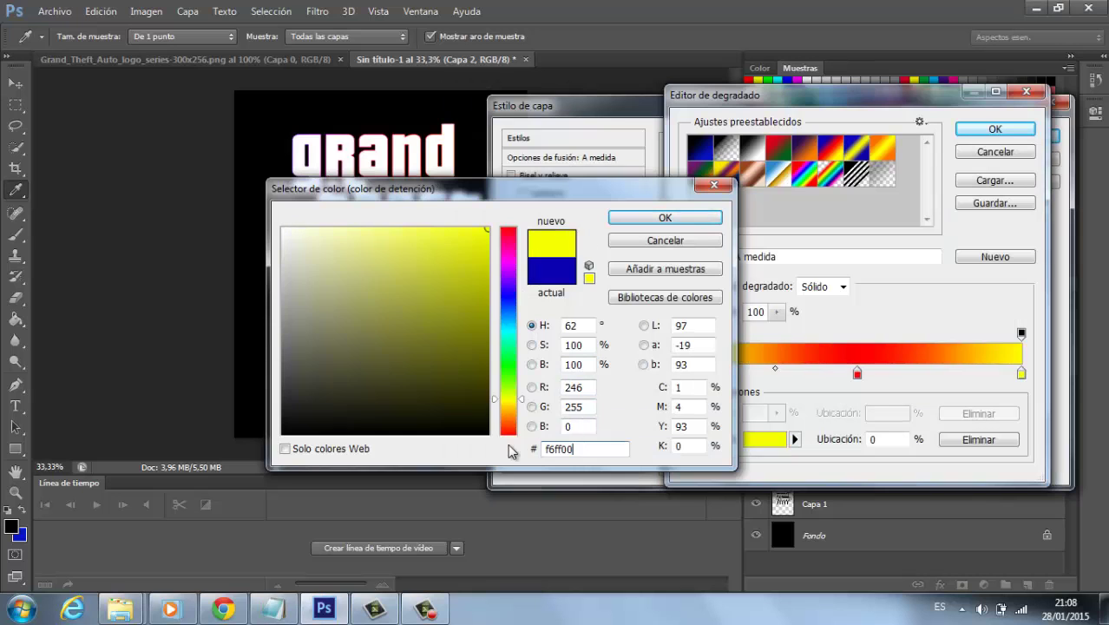
left_click(667, 219)
Step: Recolour the middle gradient stop to magenta f600ff
left_click(856, 378)
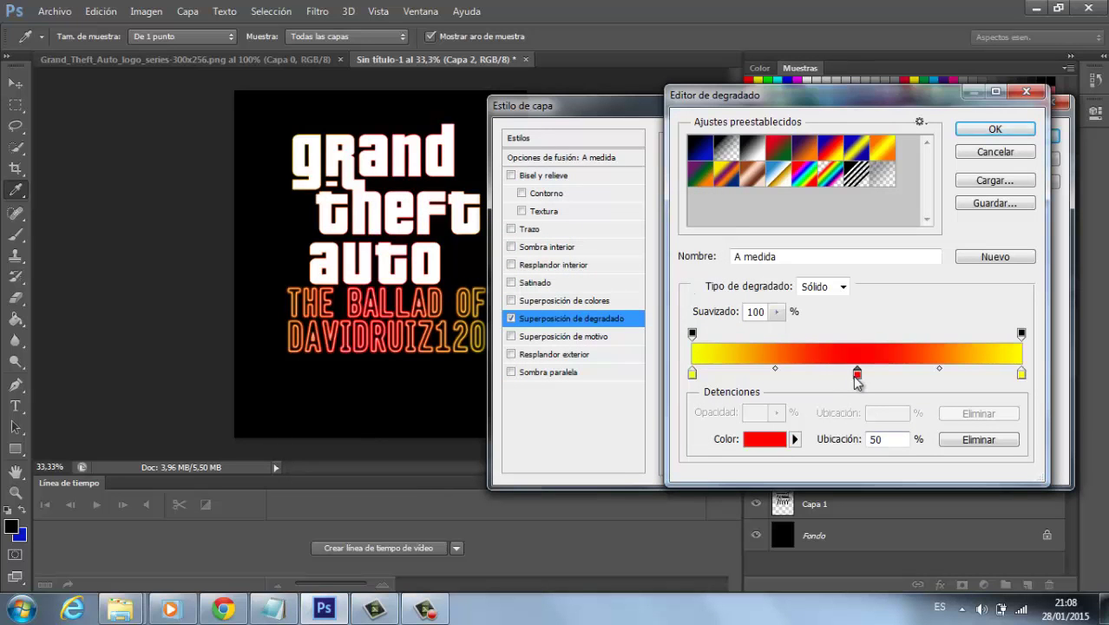
left_click(765, 439)
left_click(273, 609)
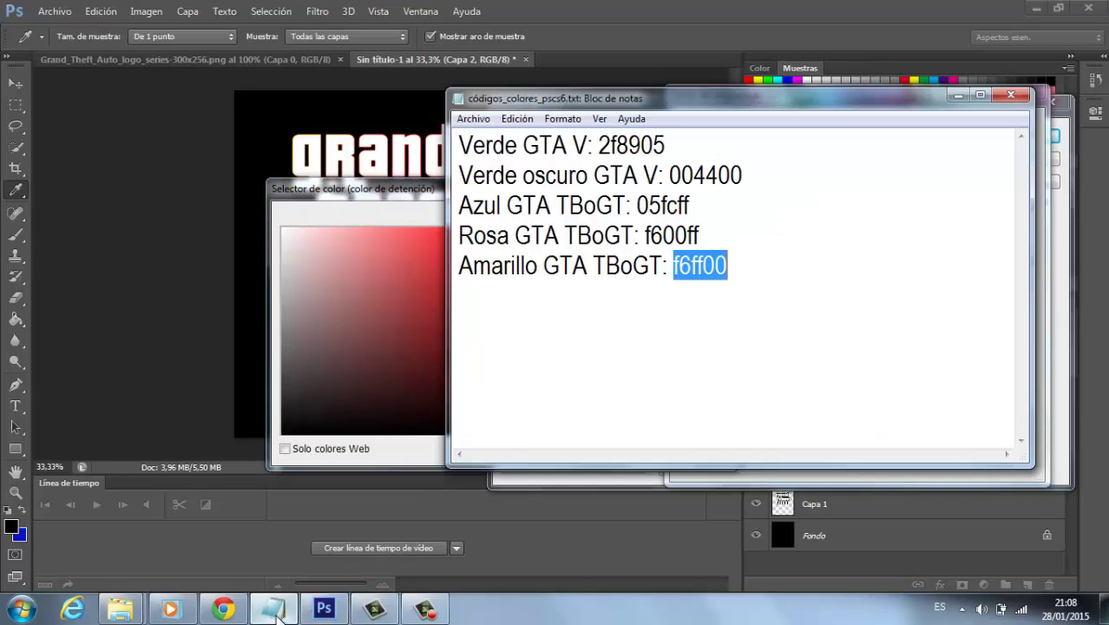
left_click(697, 233)
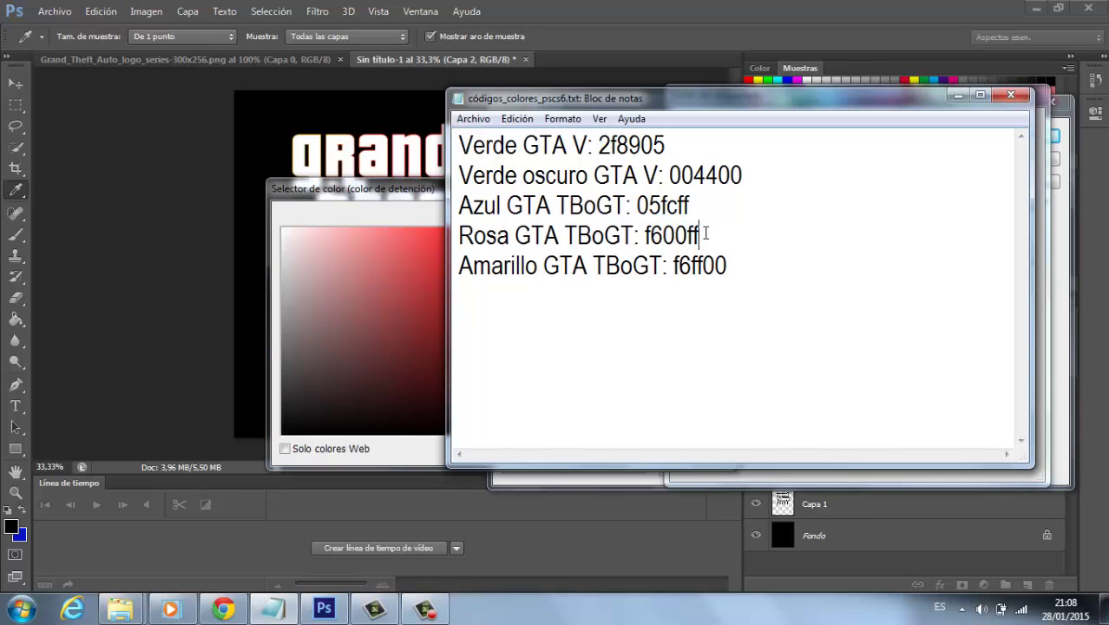
left_click_drag(701, 234, 650, 234)
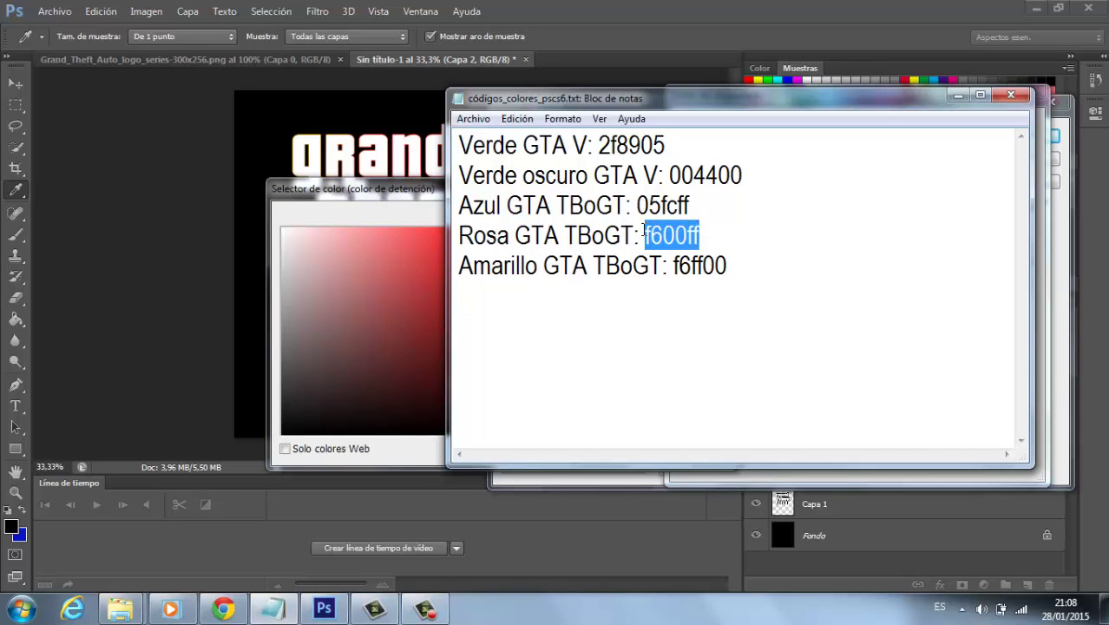
left_click(442, 501)
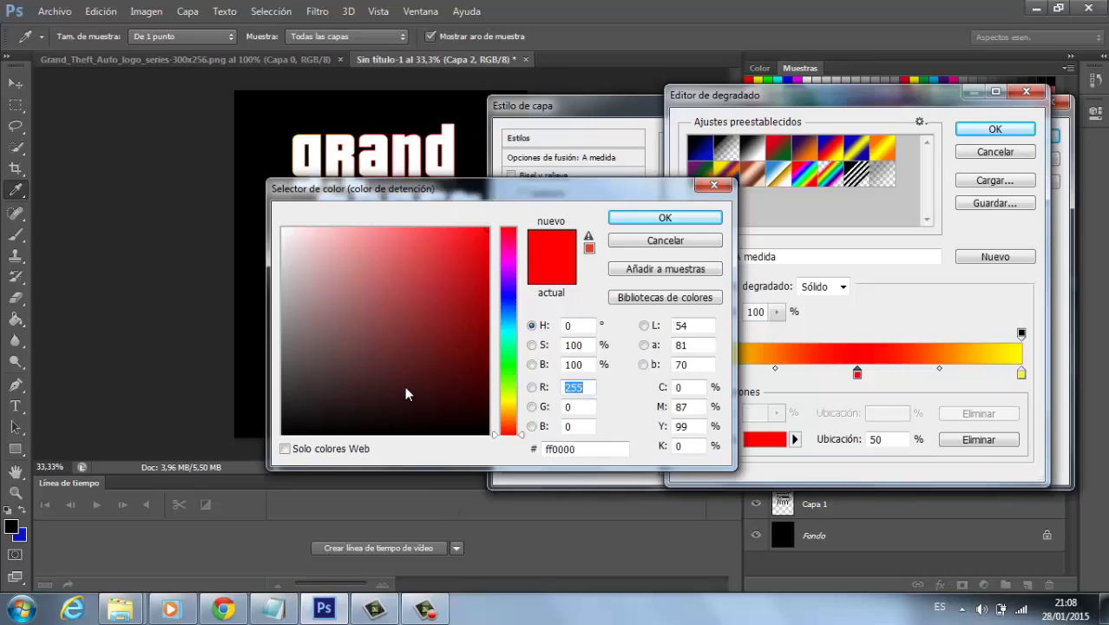
type("f600ff")
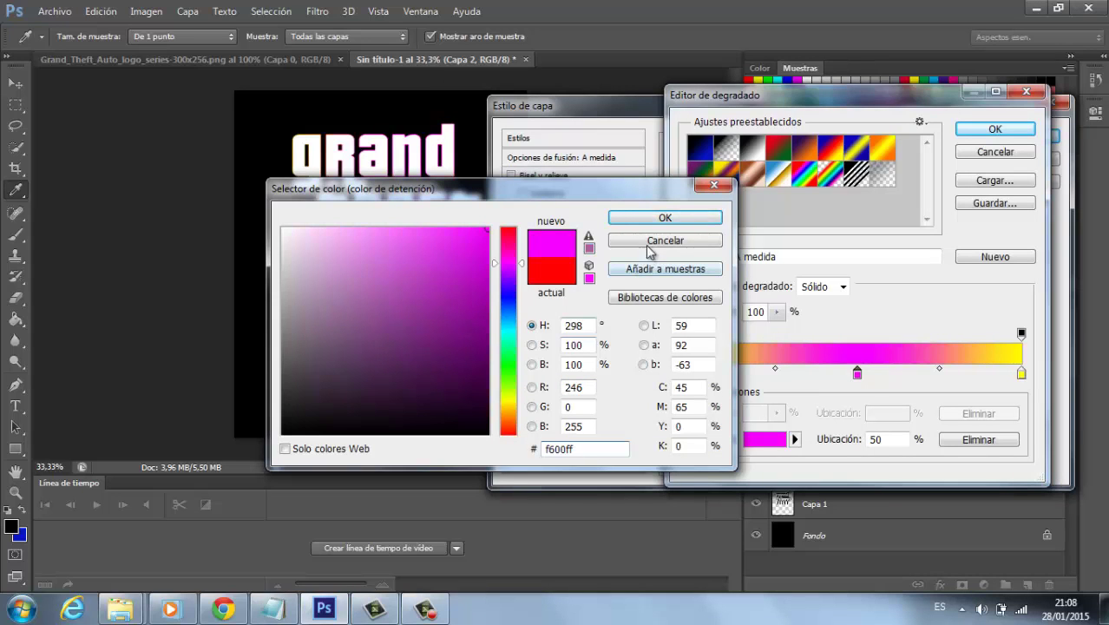
left_click(658, 219)
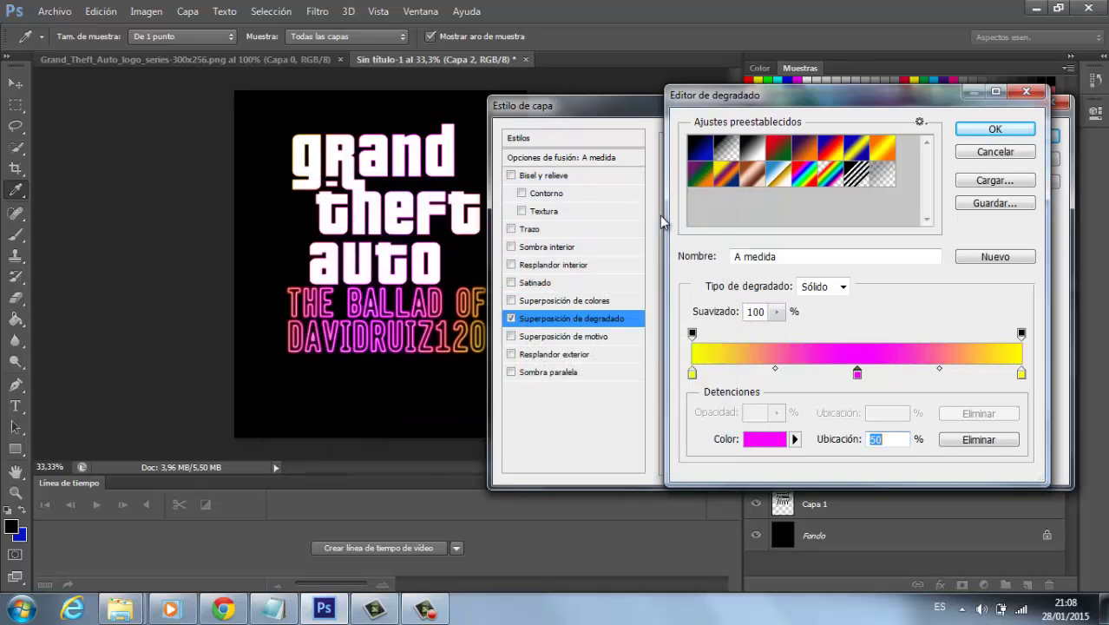
Step: Recolour the last stop to cyan 05fcff and slide the yellow stop inward
left_click(1022, 373)
left_click(765, 439)
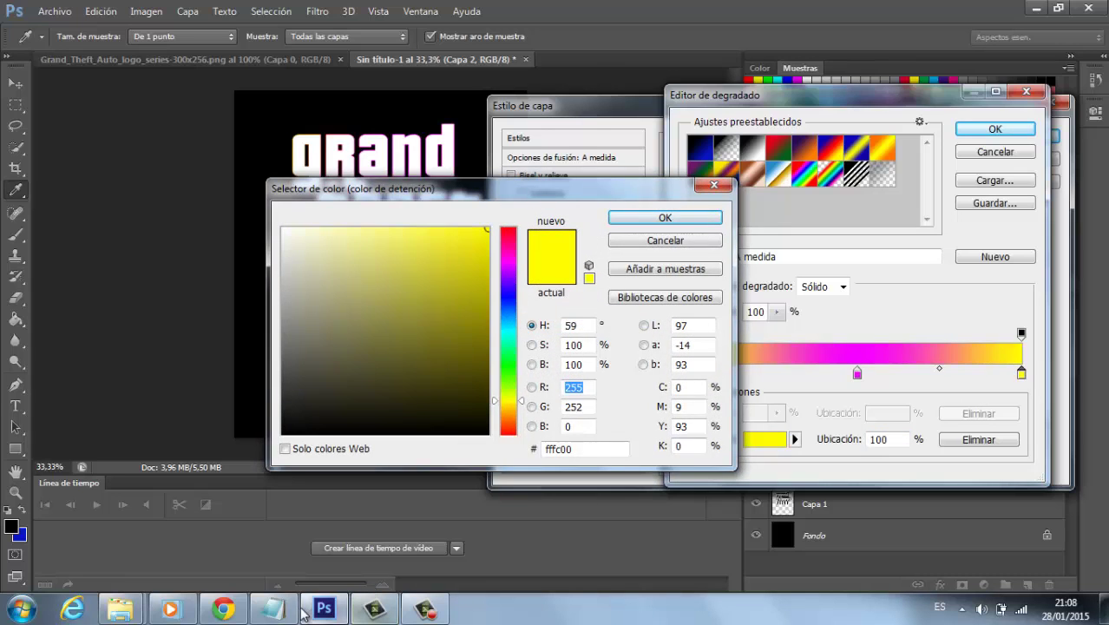
left_click(272, 609)
left_click_drag(703, 207, 629, 207)
key("ctrl+c")
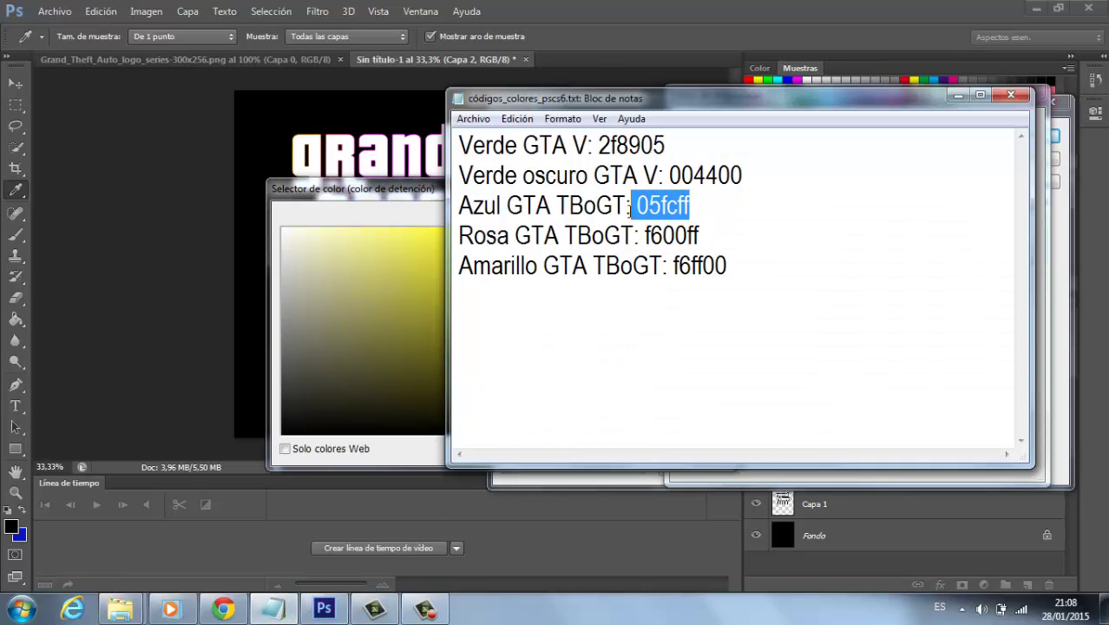
key("alt+Tab")
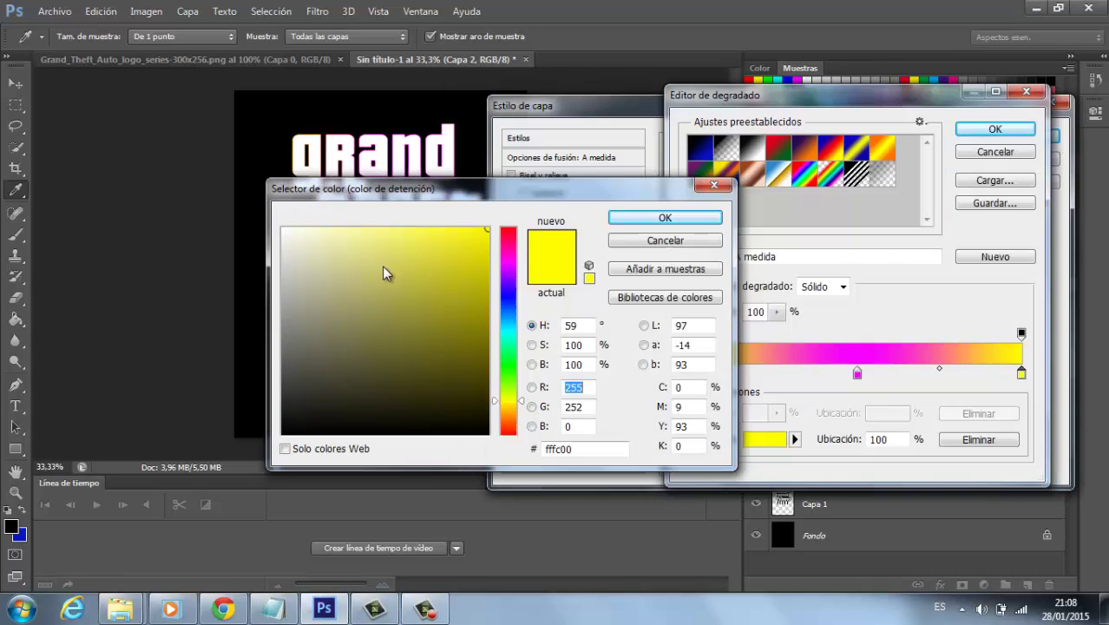
left_click(608, 448)
key("ctrl+v")
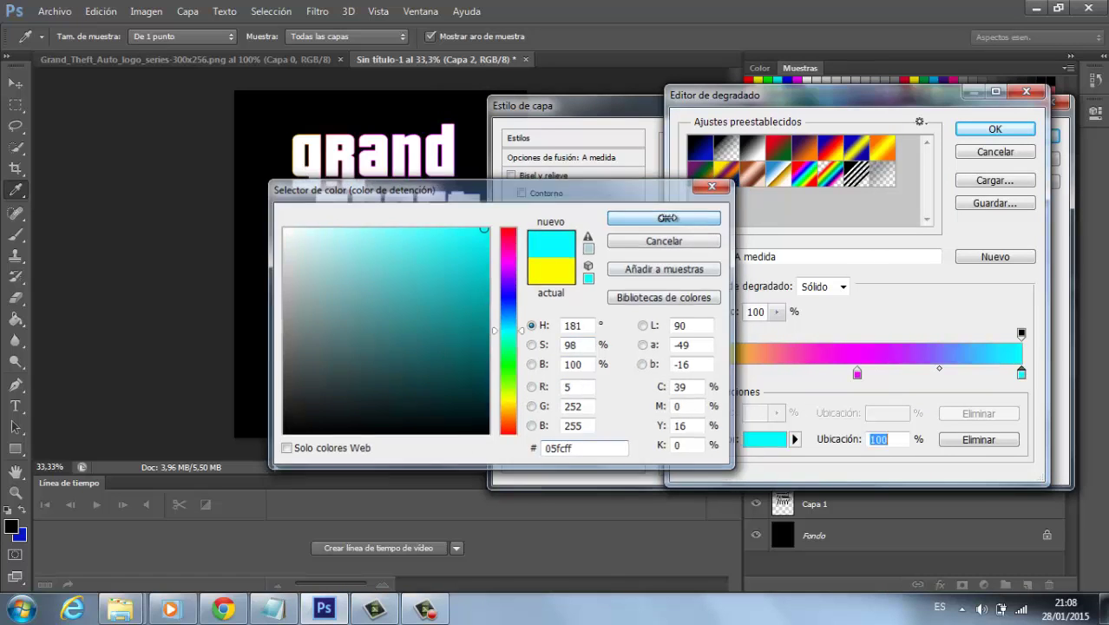
left_click(664, 217)
left_click_drag(693, 375, 774, 374)
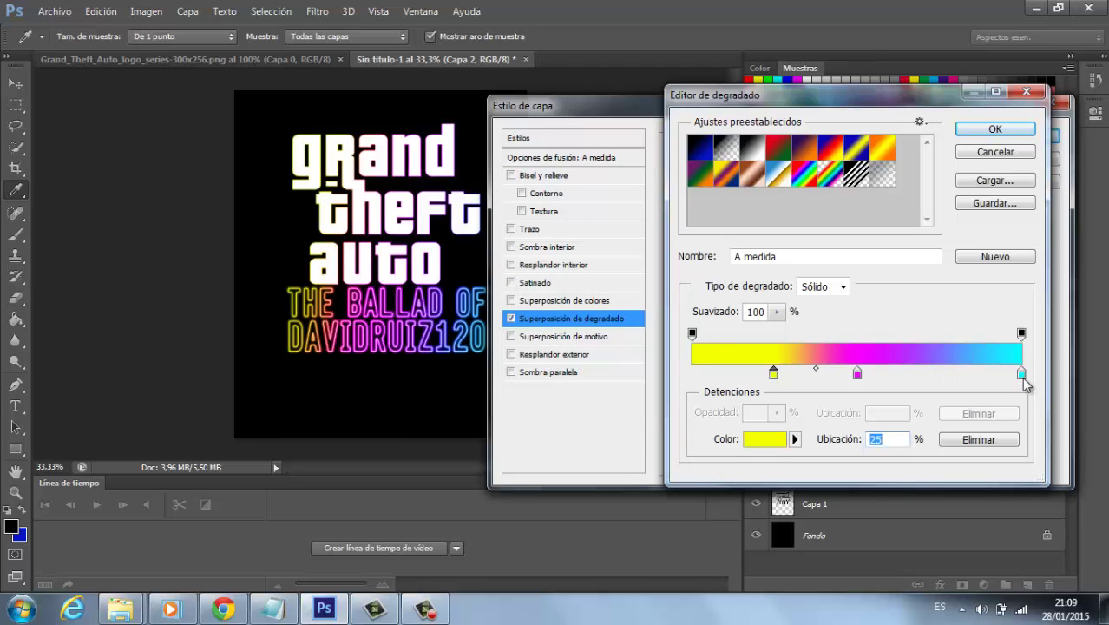
Step: Place yellow stops at 26% and 31%, pull cyan in to about 85%, and confirm the gradient
left_click_drag(774, 375, 799, 375)
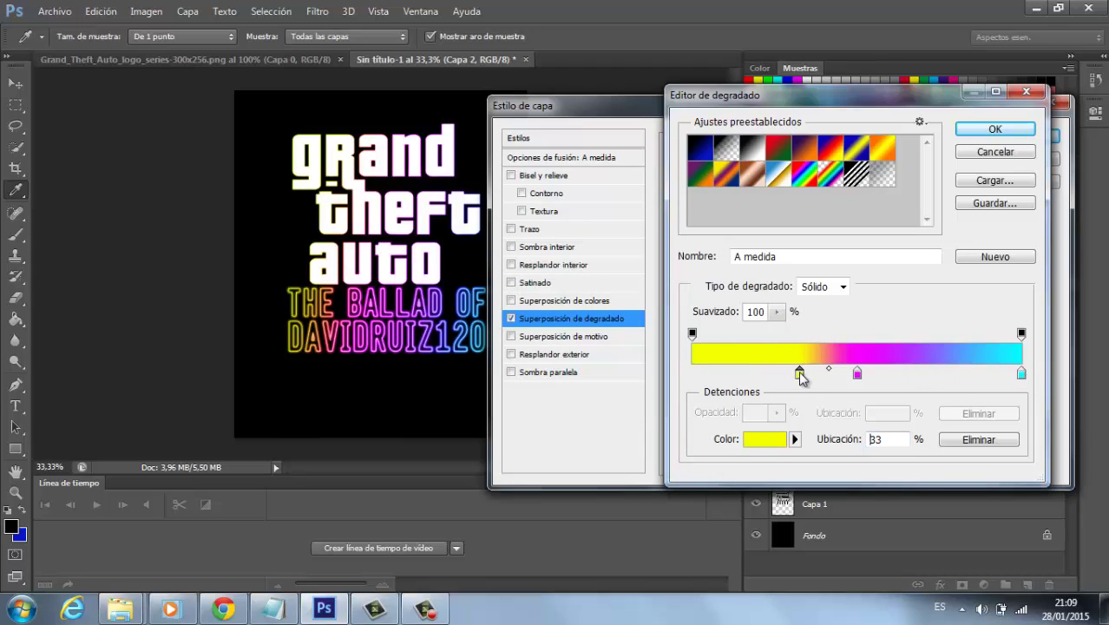
left_click_drag(1021, 376, 979, 376)
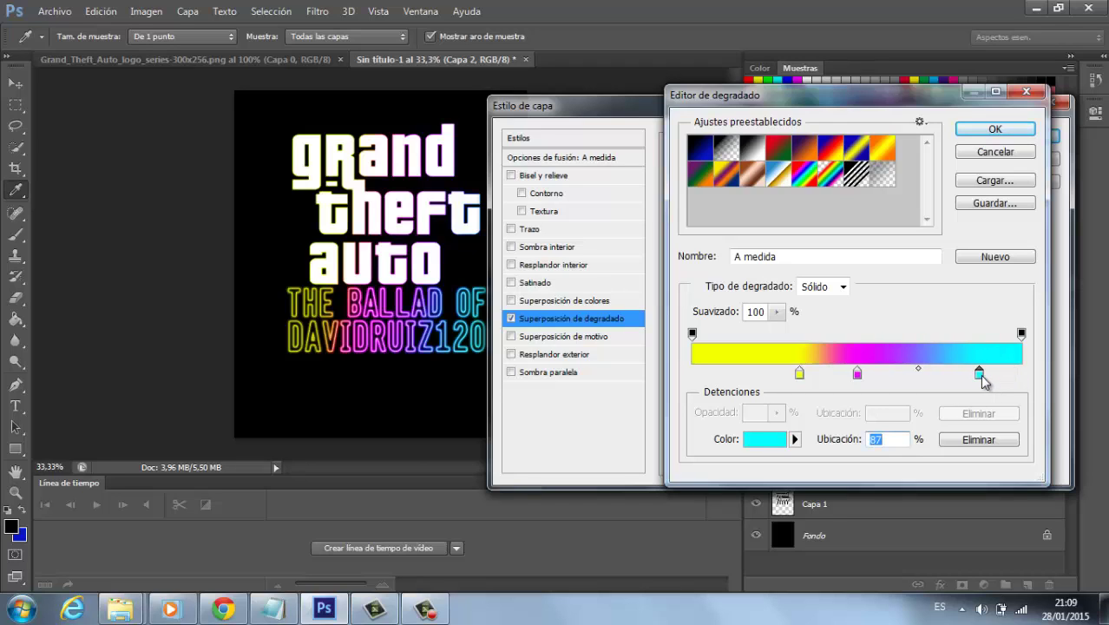
mouse_move(799, 375)
left_mouse_down()
mouse_move(785, 376)
mouse_move(797, 375)
left_mouse_up()
left_click(790, 382)
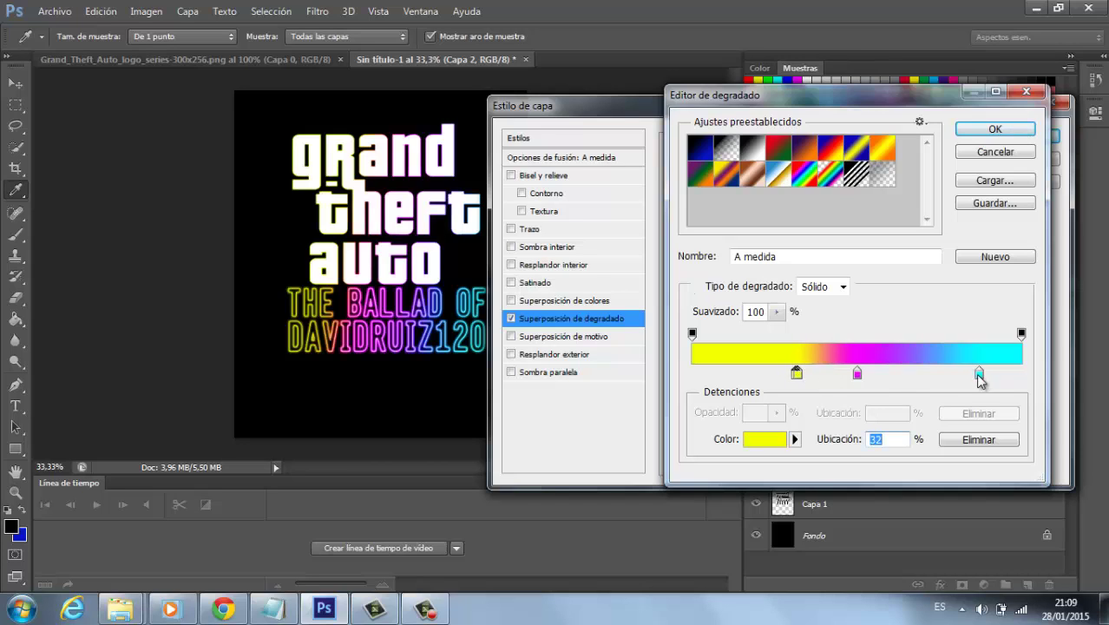
mouse_move(979, 375)
left_mouse_down()
mouse_move(958, 380)
mouse_move(974, 380)
left_mouse_up()
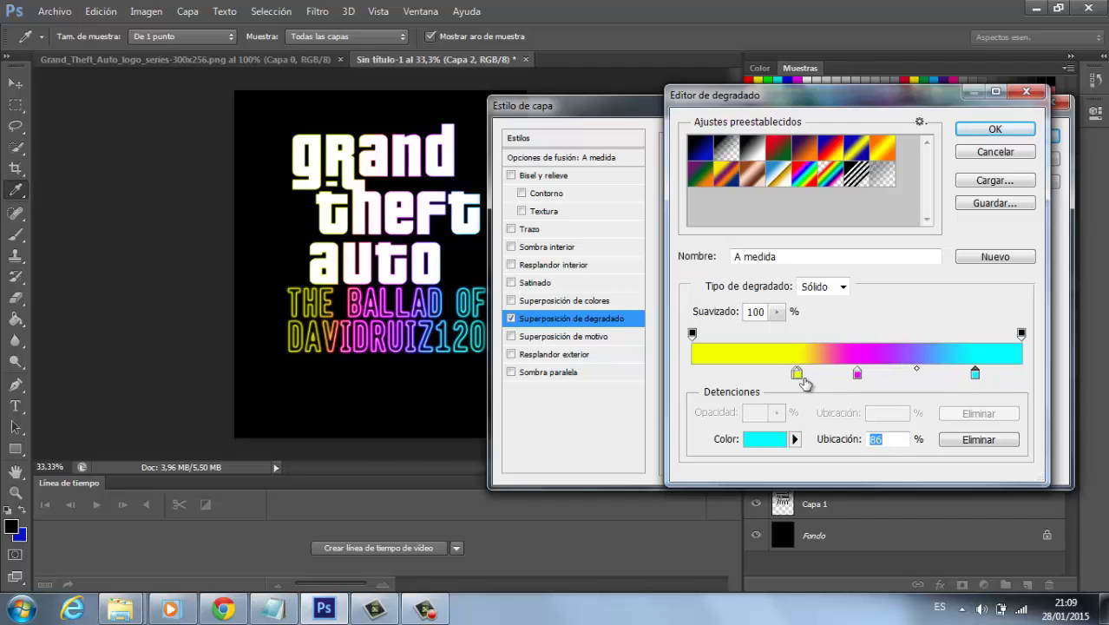
left_click(794, 377)
mouse_move(795, 378)
left_mouse_down()
mouse_move(779, 382)
mouse_move(805, 382)
mouse_move(783, 382)
left_mouse_up()
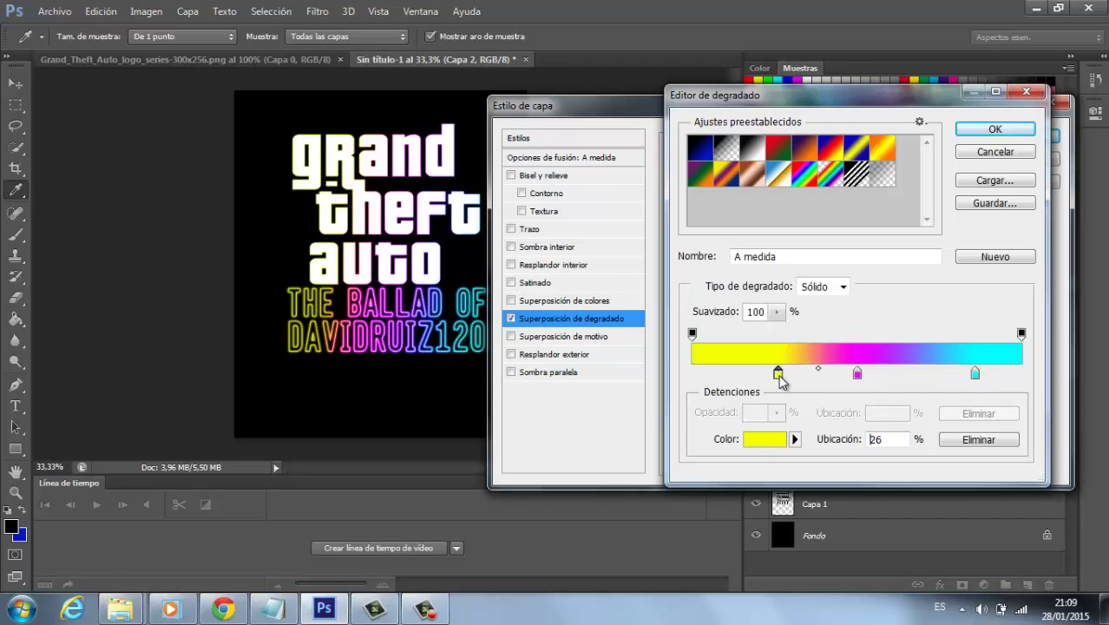
left_click(793, 376)
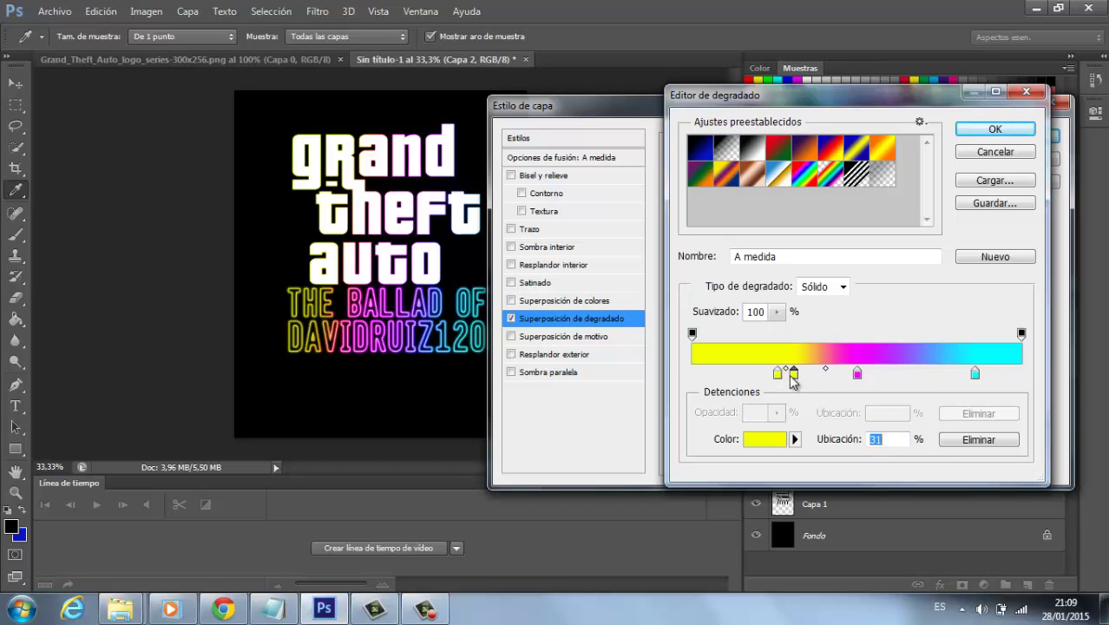
left_click(994, 129)
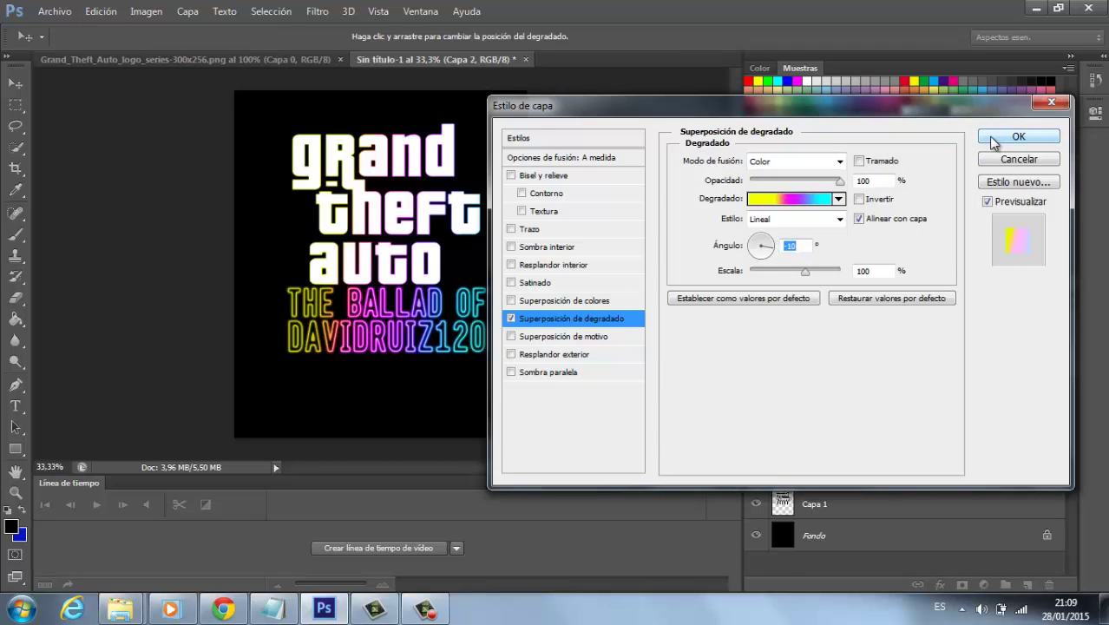
Step: Apply the gradient overlay and merge Capa 1 into the name text layer
left_click(1011, 136)
left_click(838, 463)
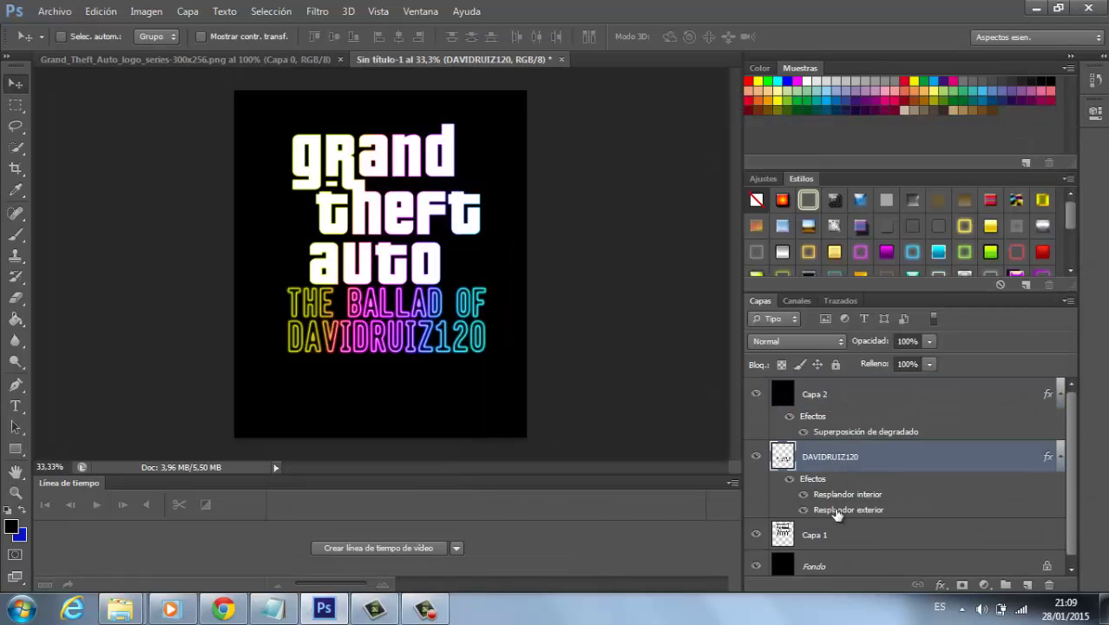
left_click(836, 536, "shift")
key("ctrl+e")
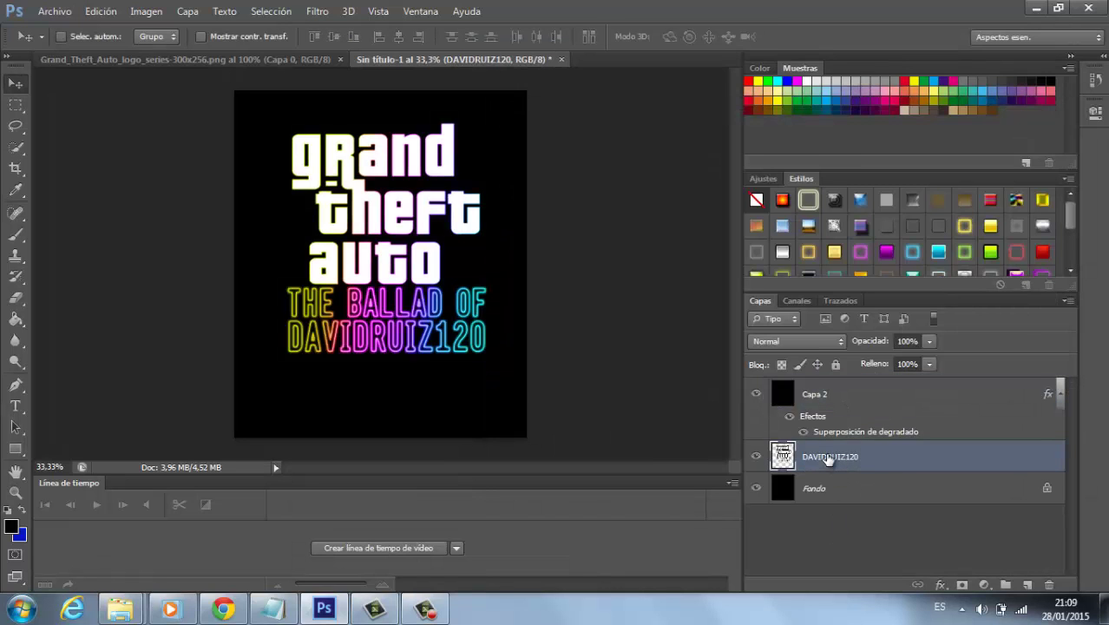
Step: Give the merged layer a 7 px outside stroke and add an empty Capa 3 above it
right_click(829, 460)
left_click(511, 93)
left_click(530, 229)
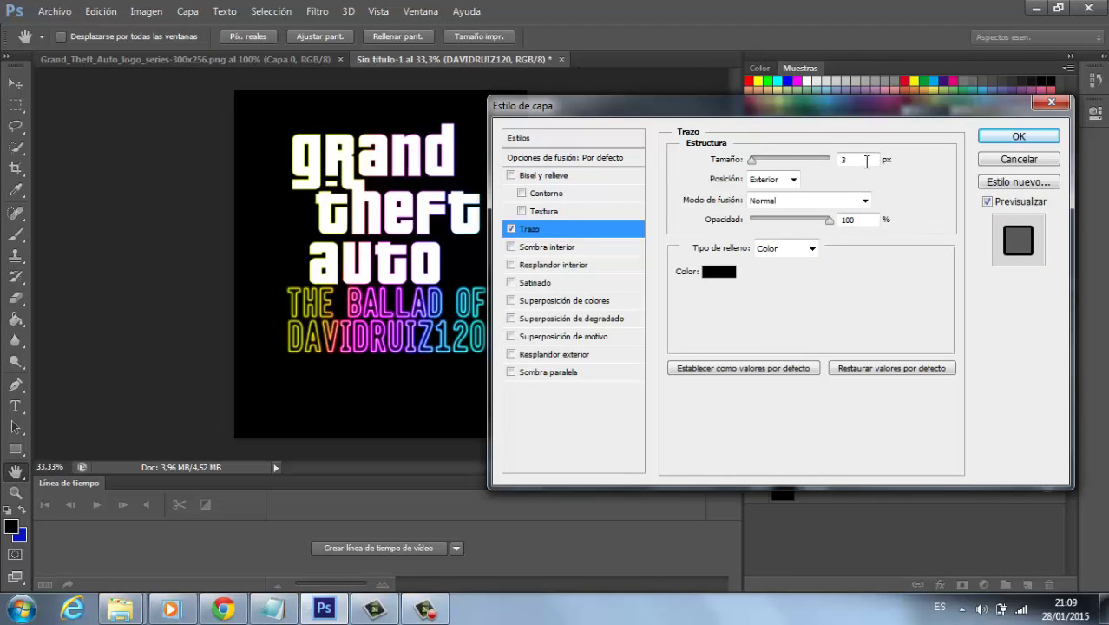
left_click(866, 162)
type("7")
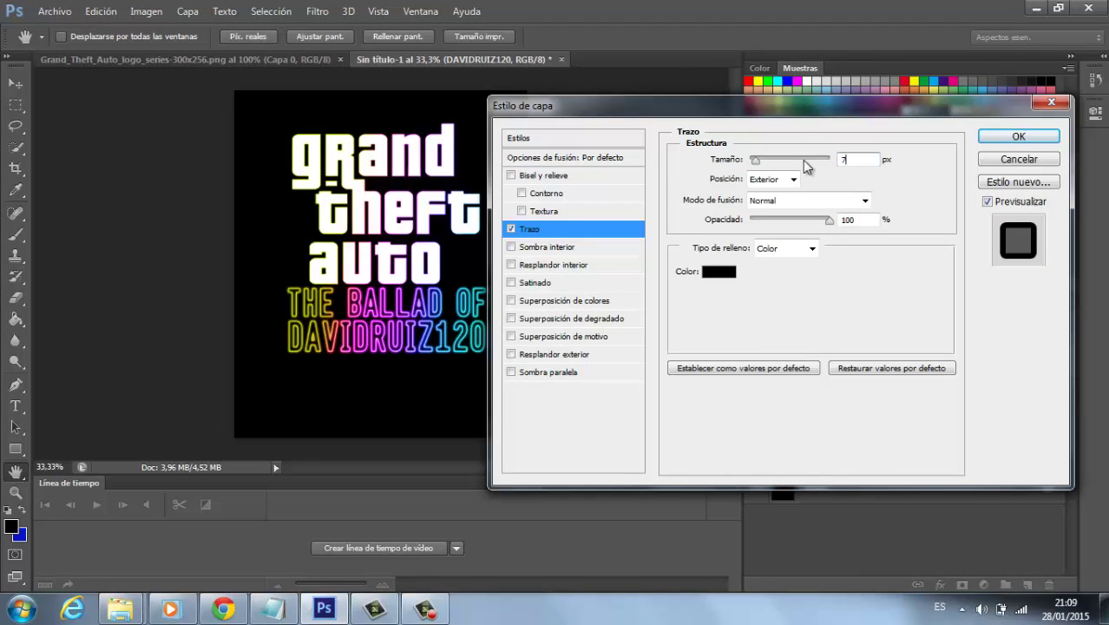
left_click(1006, 137)
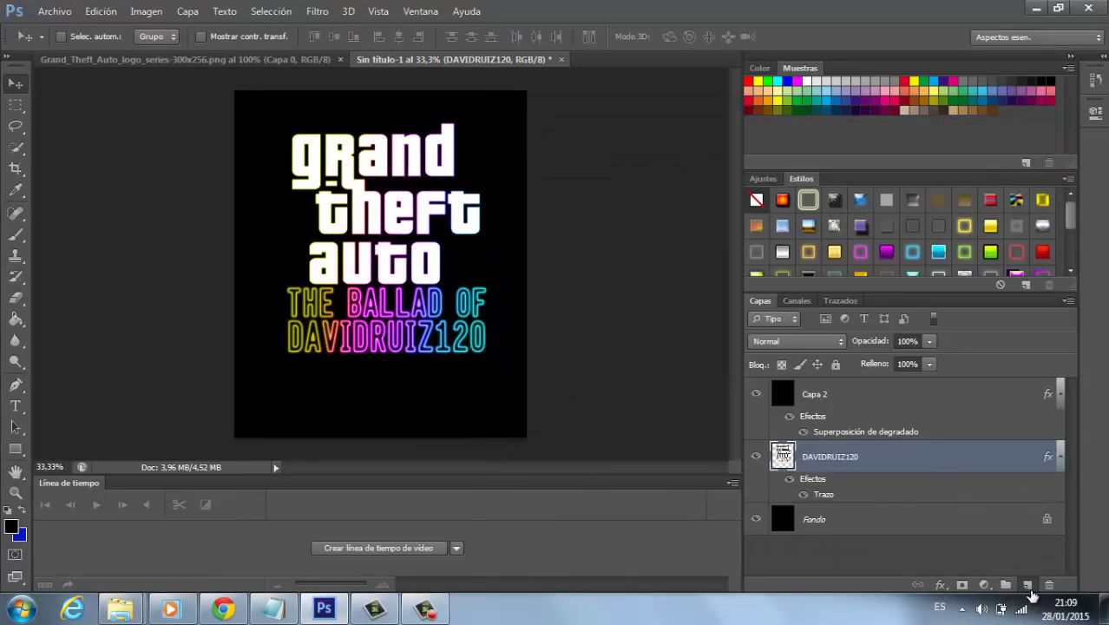
left_click(1026, 584)
left_click(827, 489, "shift")
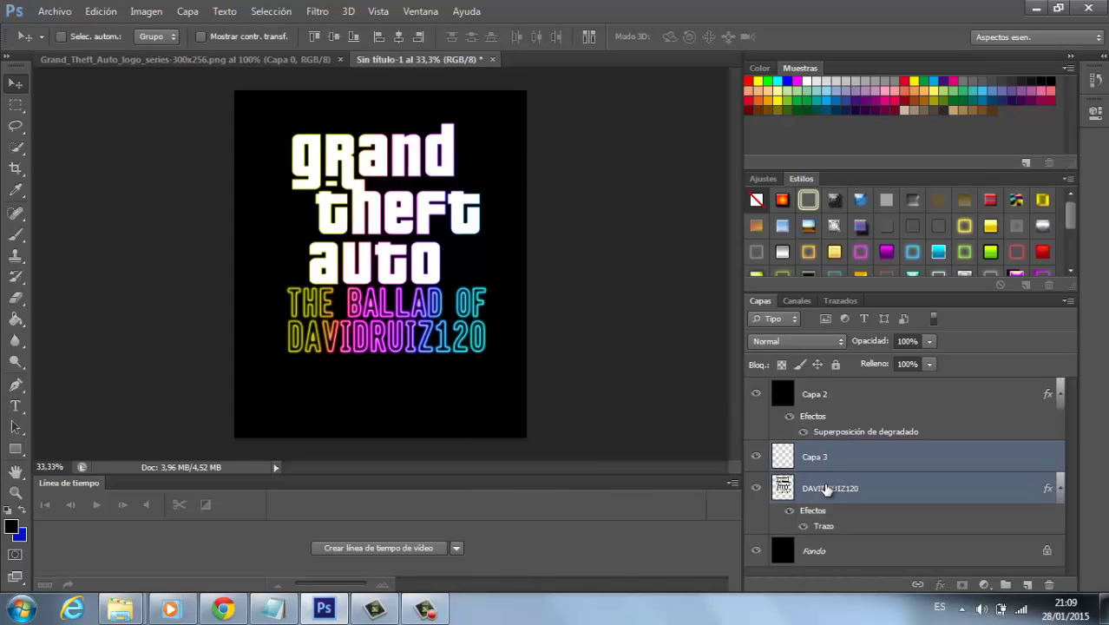
Step: Merge Capa 3 with the text layer and add a 5 px white stroke at 60% opacity
key("ctrl+e")
right_click(828, 457)
left_click(538, 96)
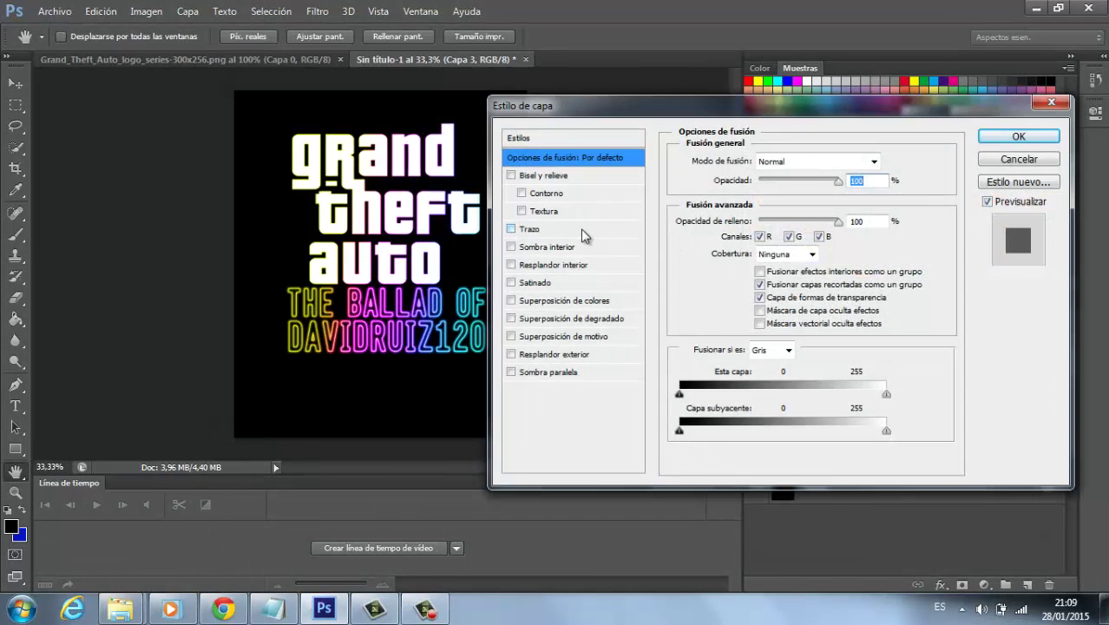
left_click(581, 231)
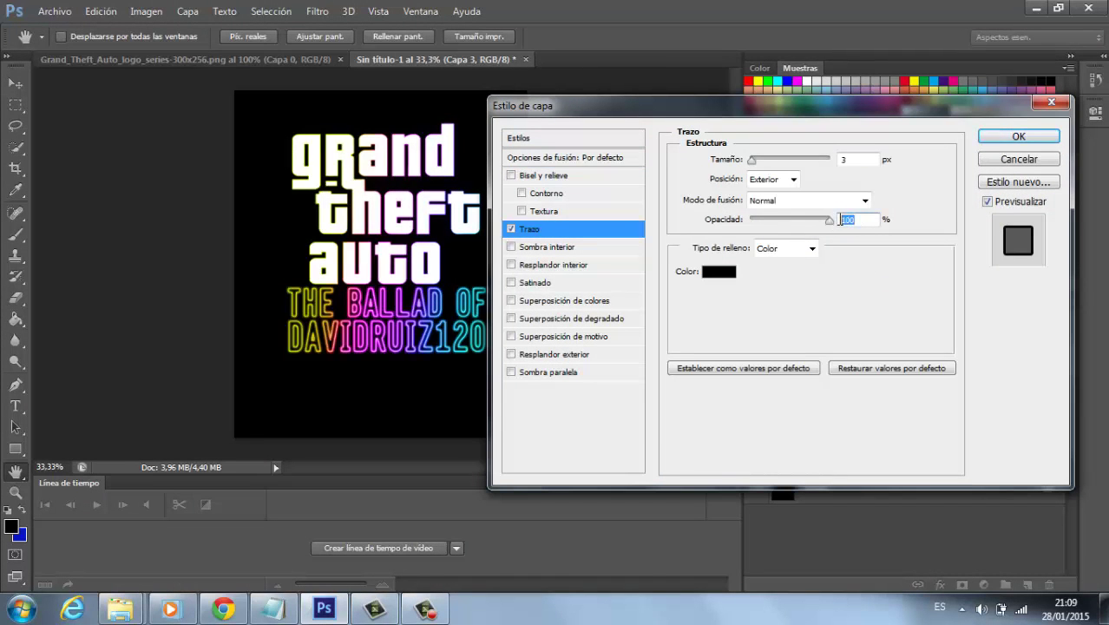
type("60")
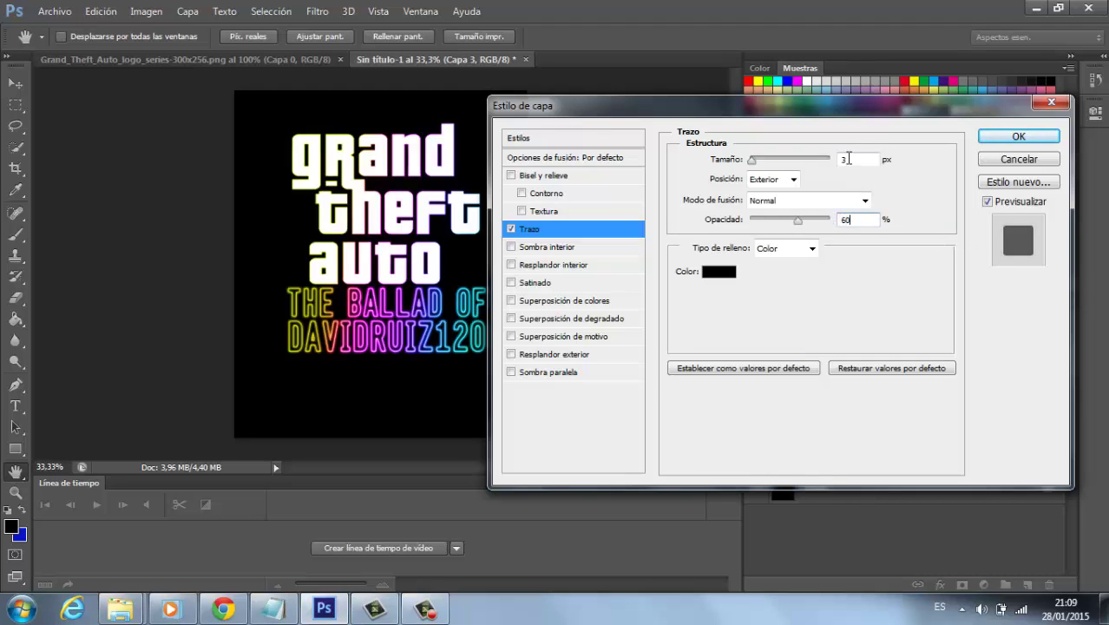
double_click(854, 158)
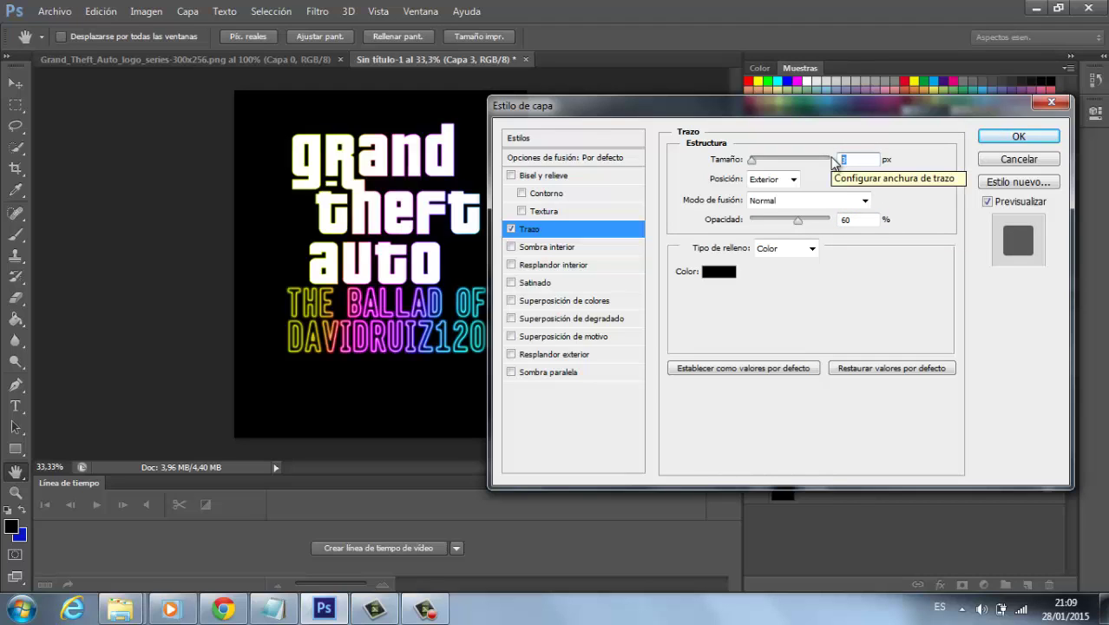
type("5")
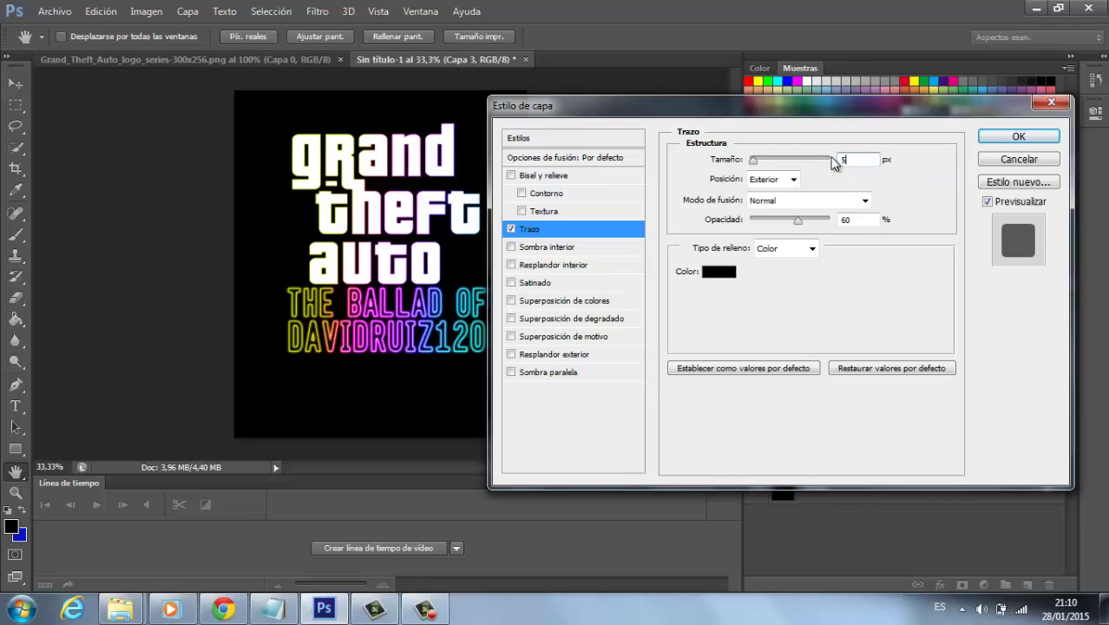
left_click(728, 272)
left_click_drag(300, 231, 283, 228)
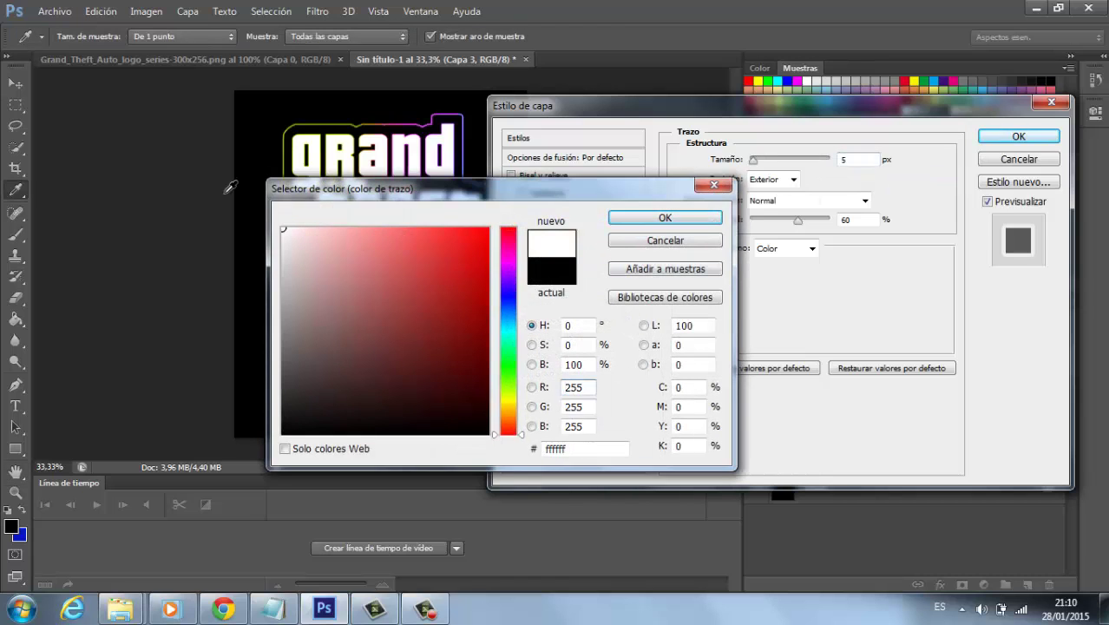
left_click(665, 218)
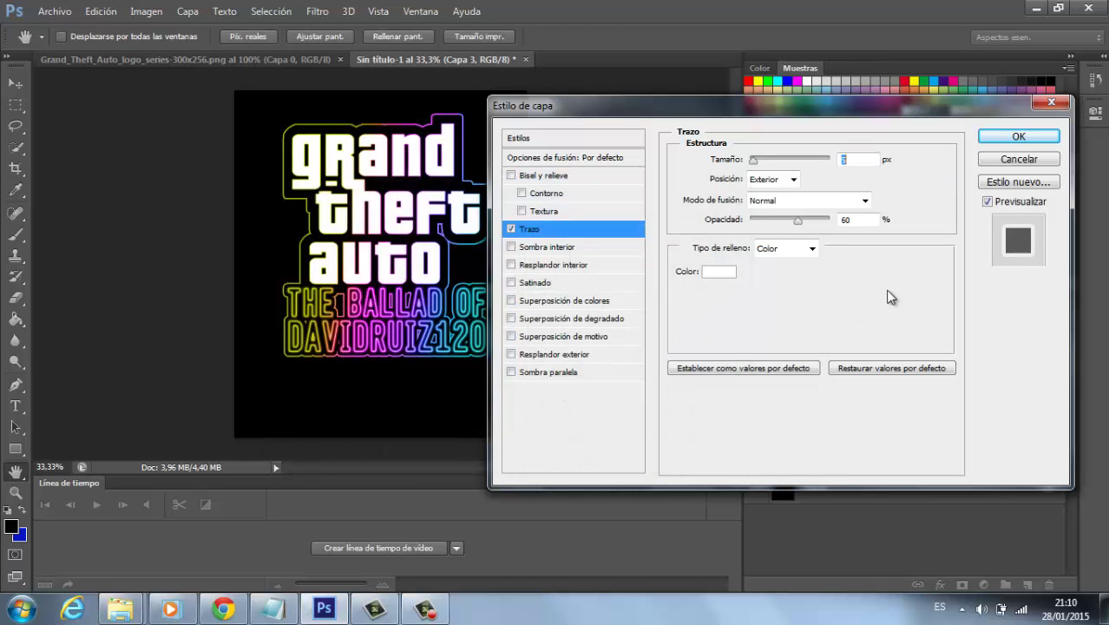
left_click(1018, 137)
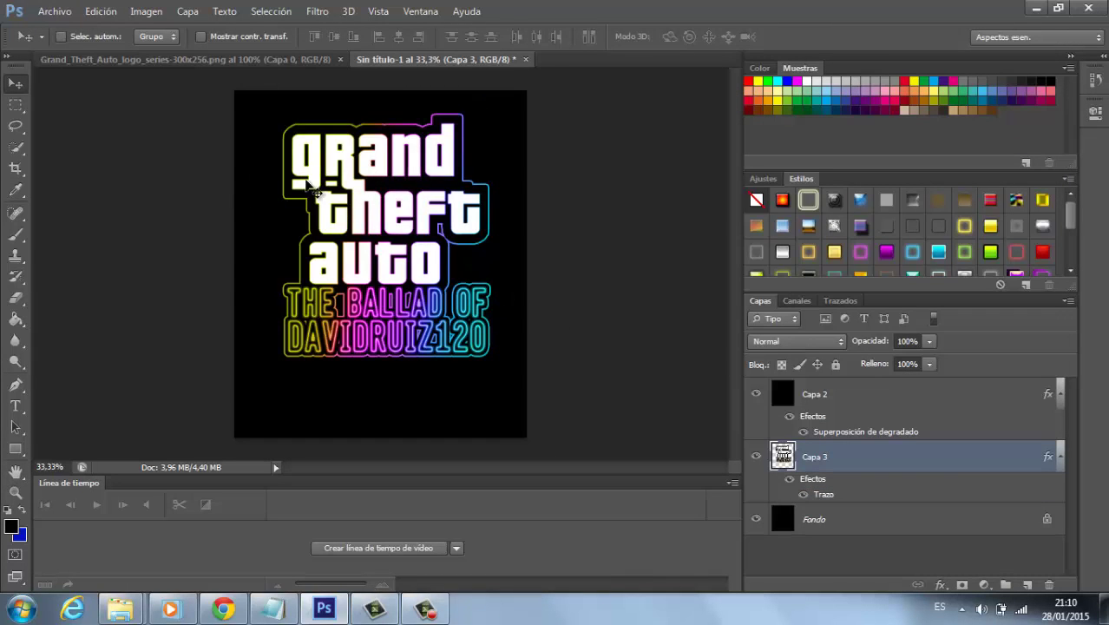
left_click(54, 11)
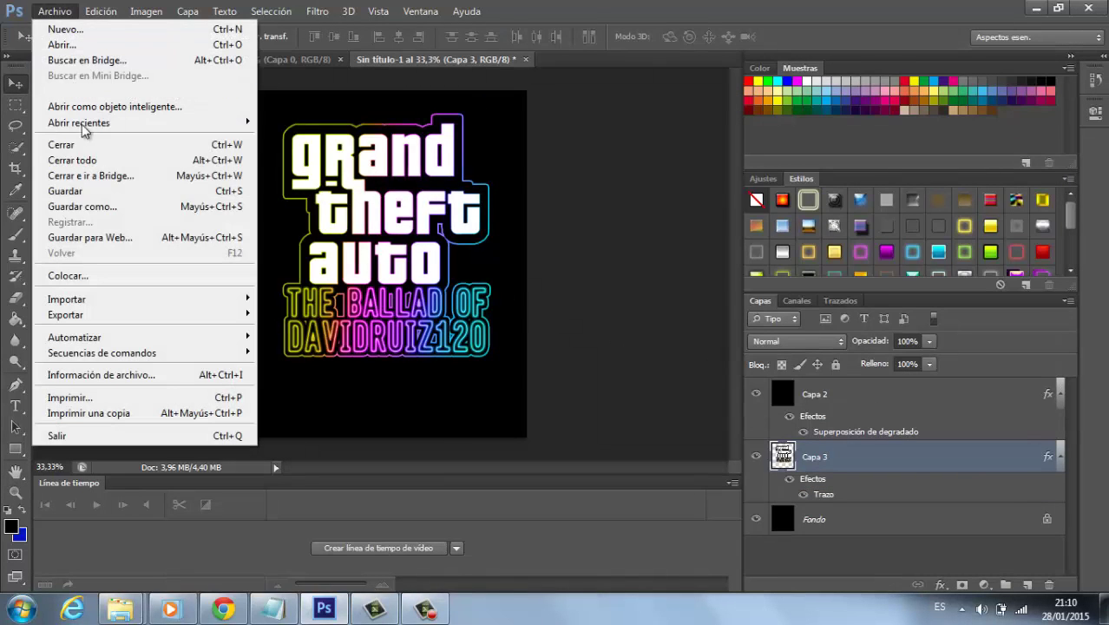
Step: Save the poster as a renamed JPEG at maximum quality 12
left_click(85, 208)
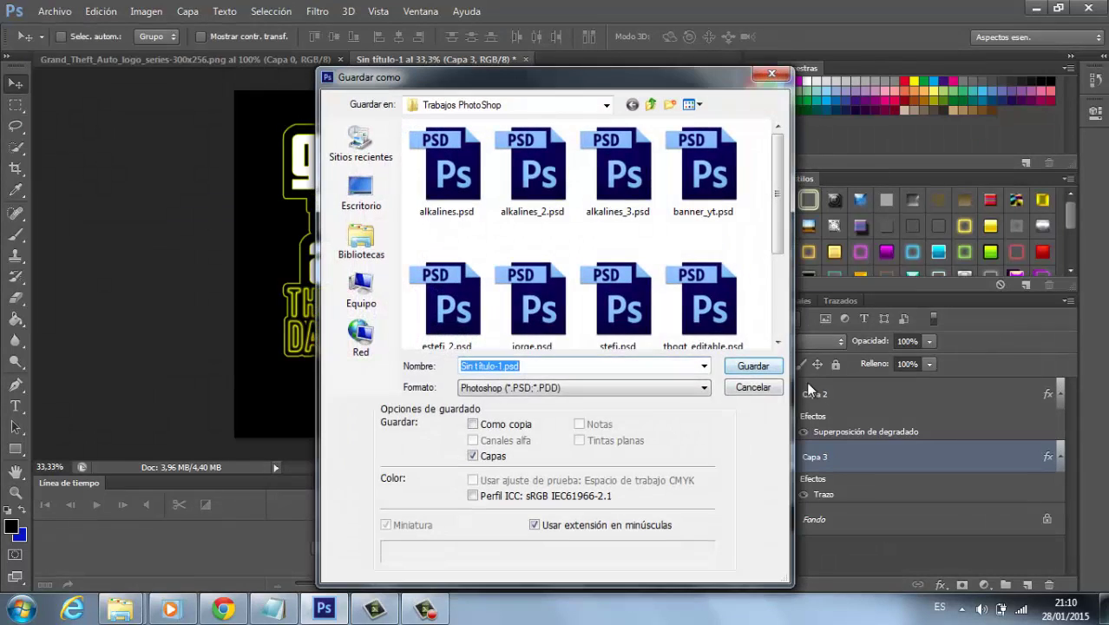
left_click(552, 391)
left_click(524, 268)
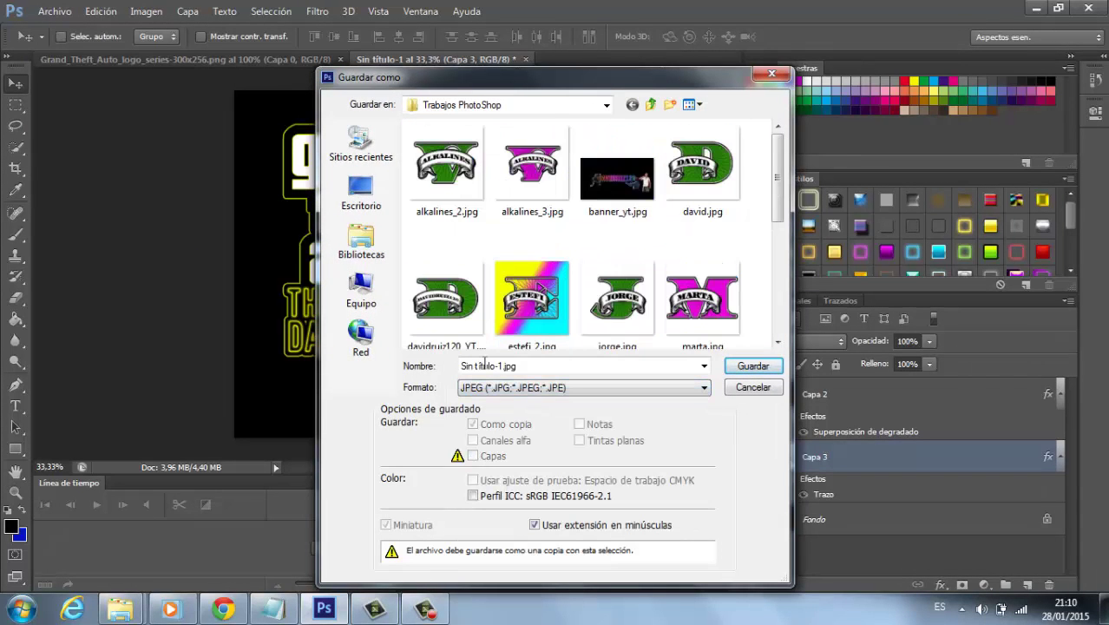
left_click(500, 365)
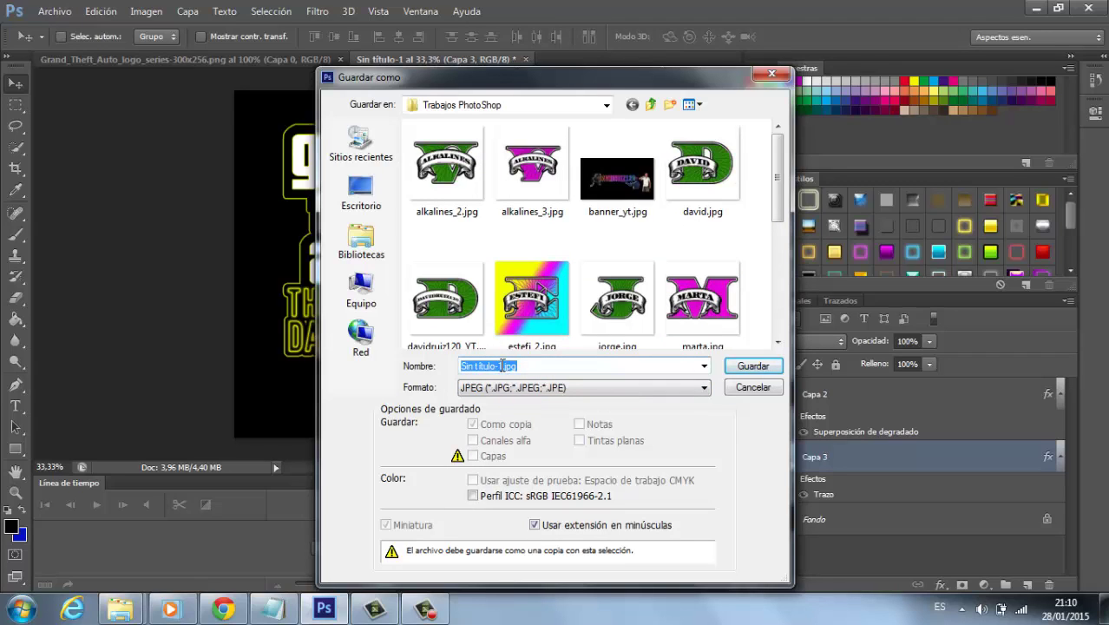
left_click(501, 365)
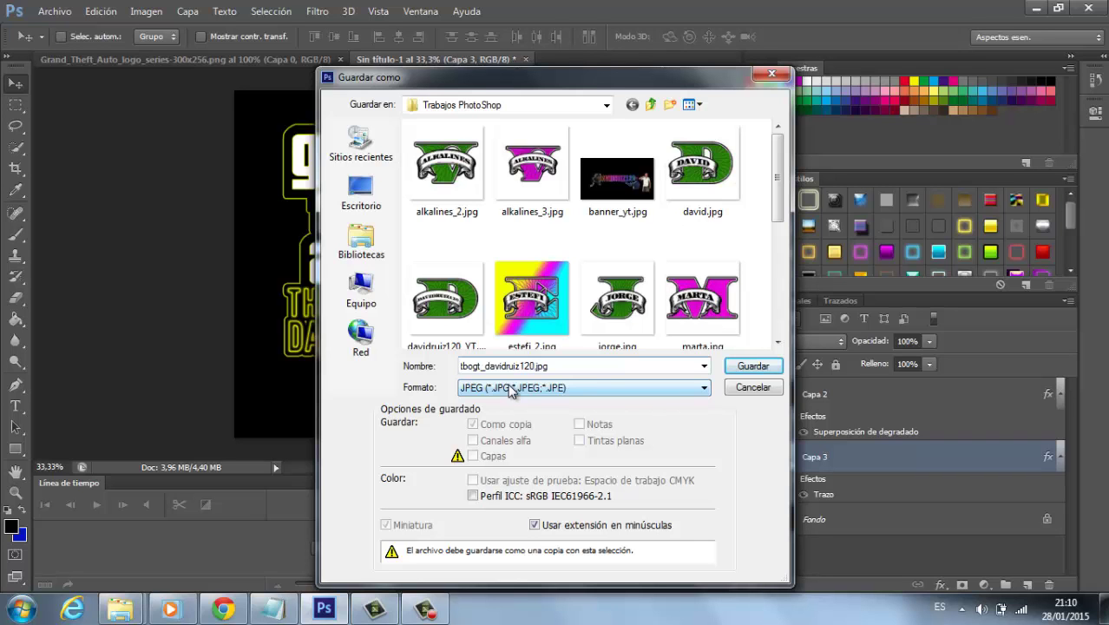
left_click(733, 368)
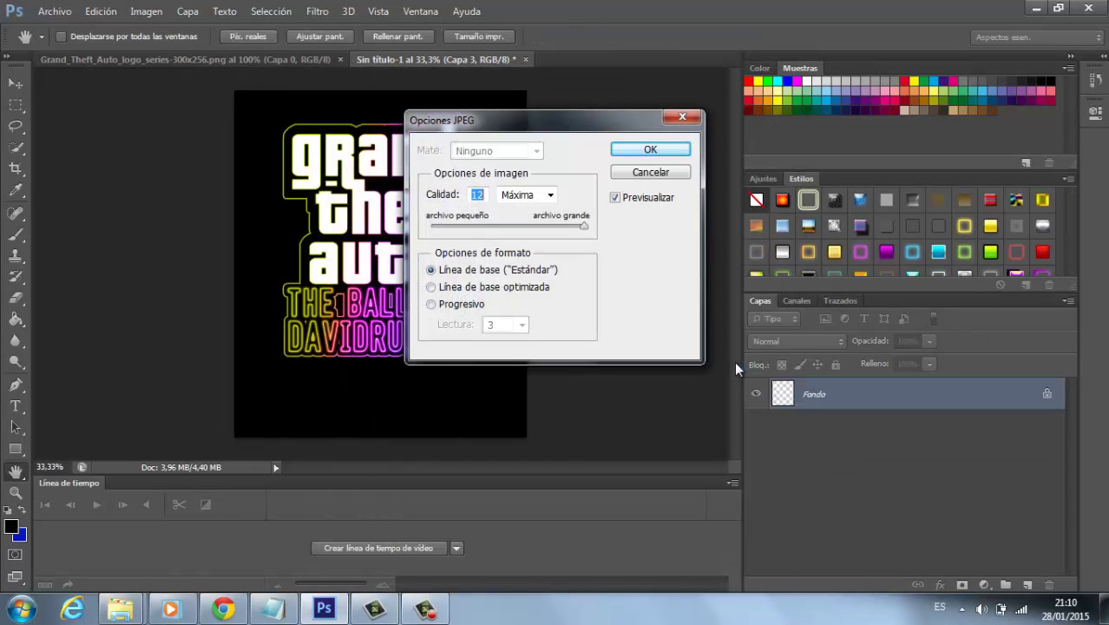
left_click(650, 149)
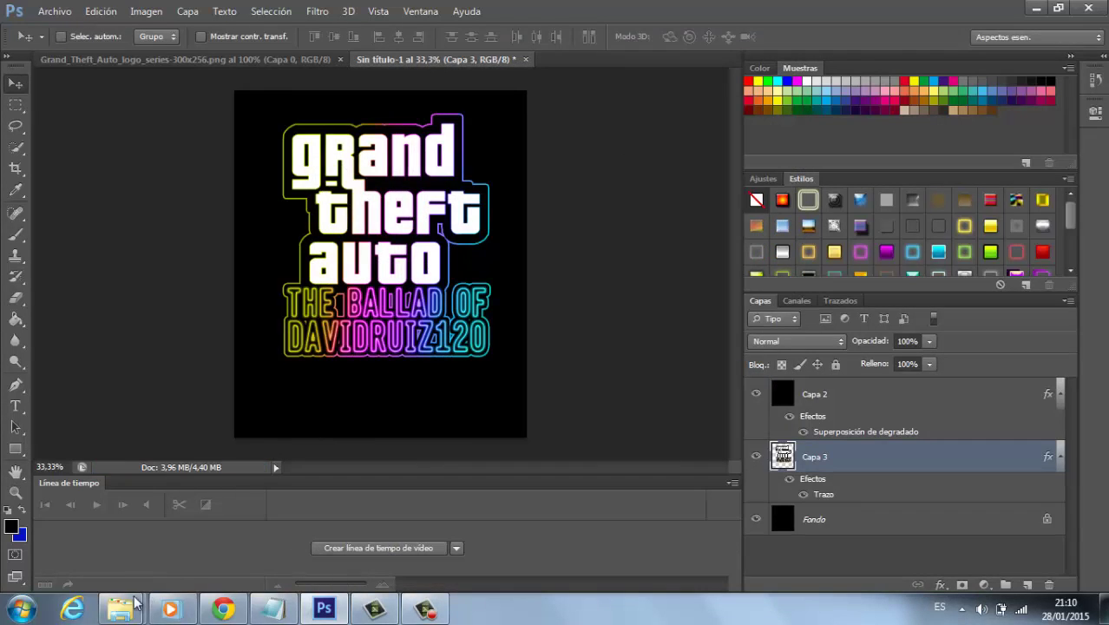
Step: Open the saved JPEG from Trabajos PhotoShop in Windows Live Photo Gallery, maximised
mouse_move(120, 609)
left_click(243, 539)
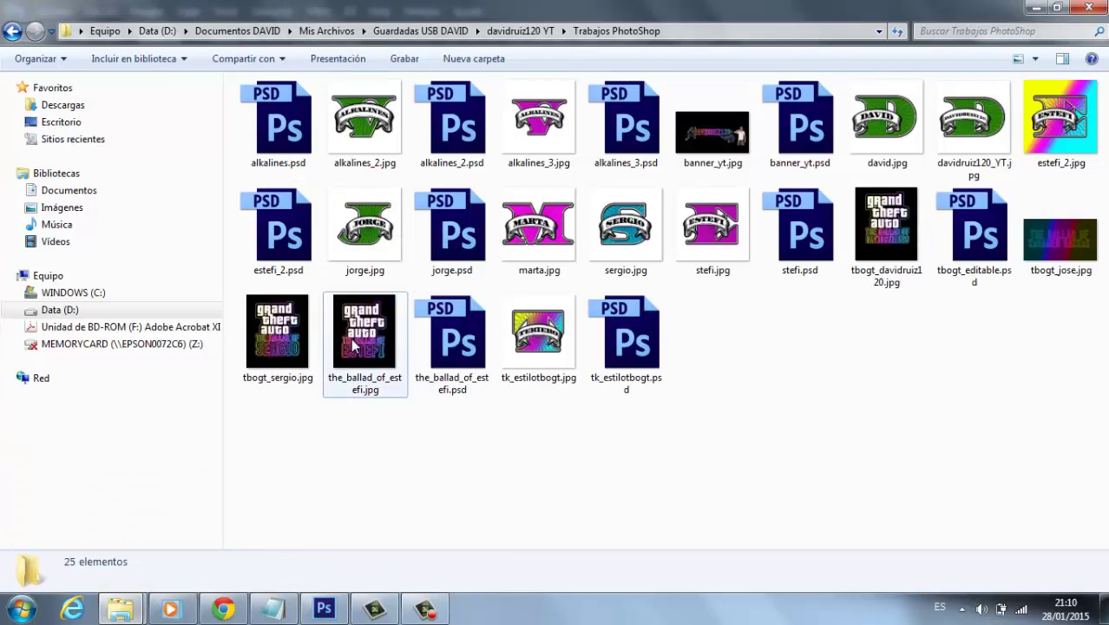
left_click(299, 343)
double_click(890, 237)
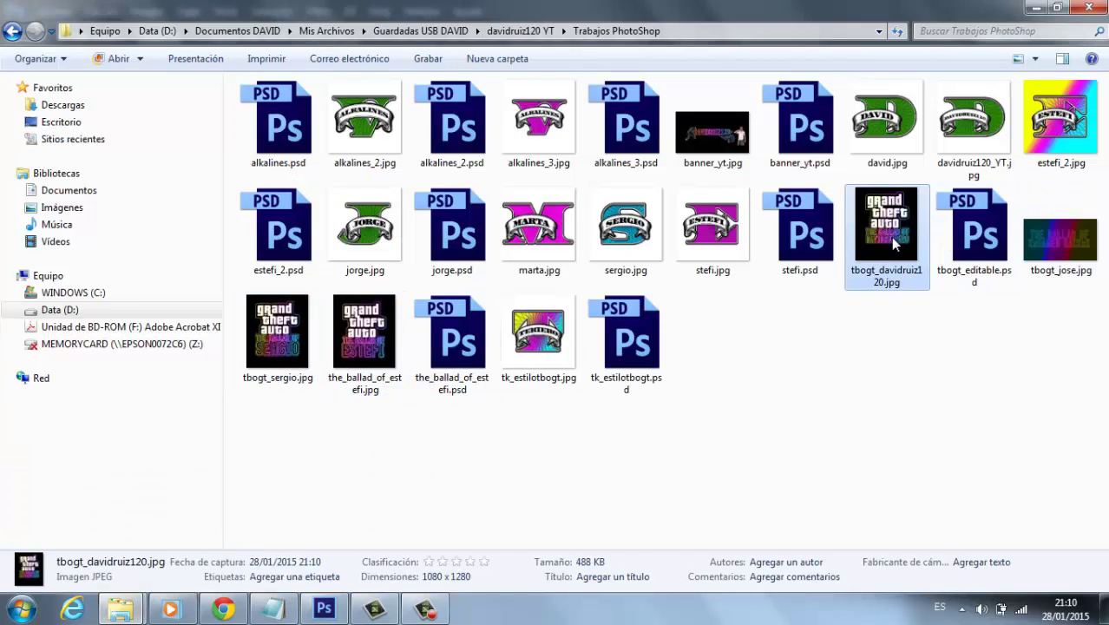
left_click(1034, 73)
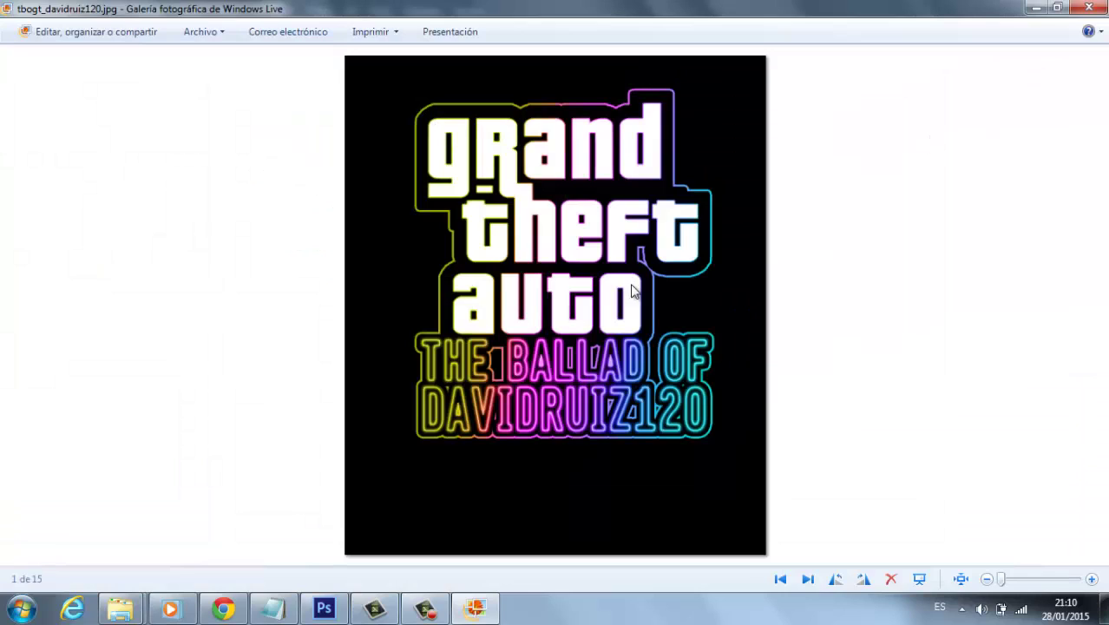